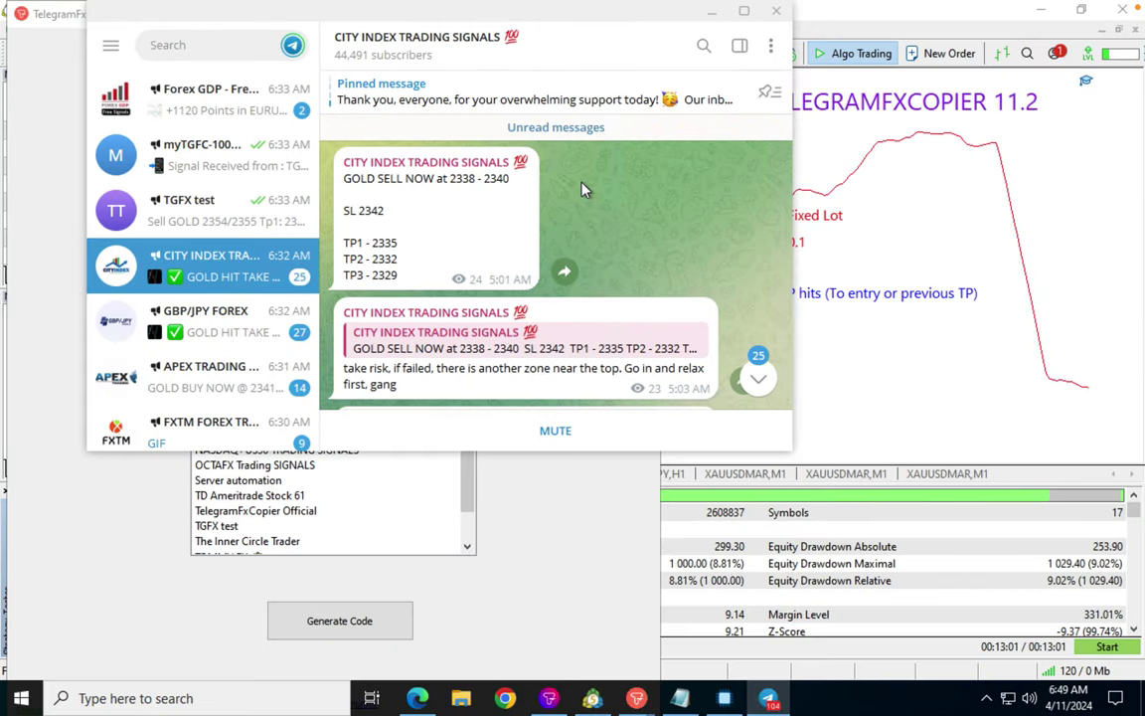
Step: Open the GBP/JPY FOREX channel in Telegram and jump to its newest messages
click(34, 264)
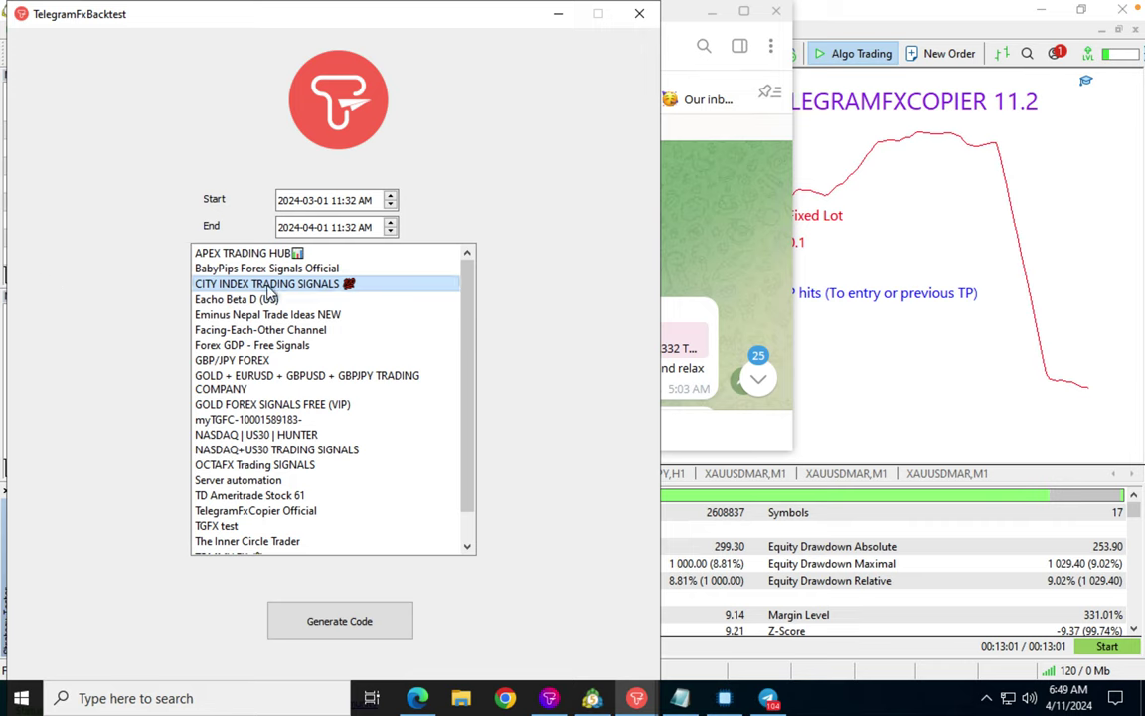
click(744, 227)
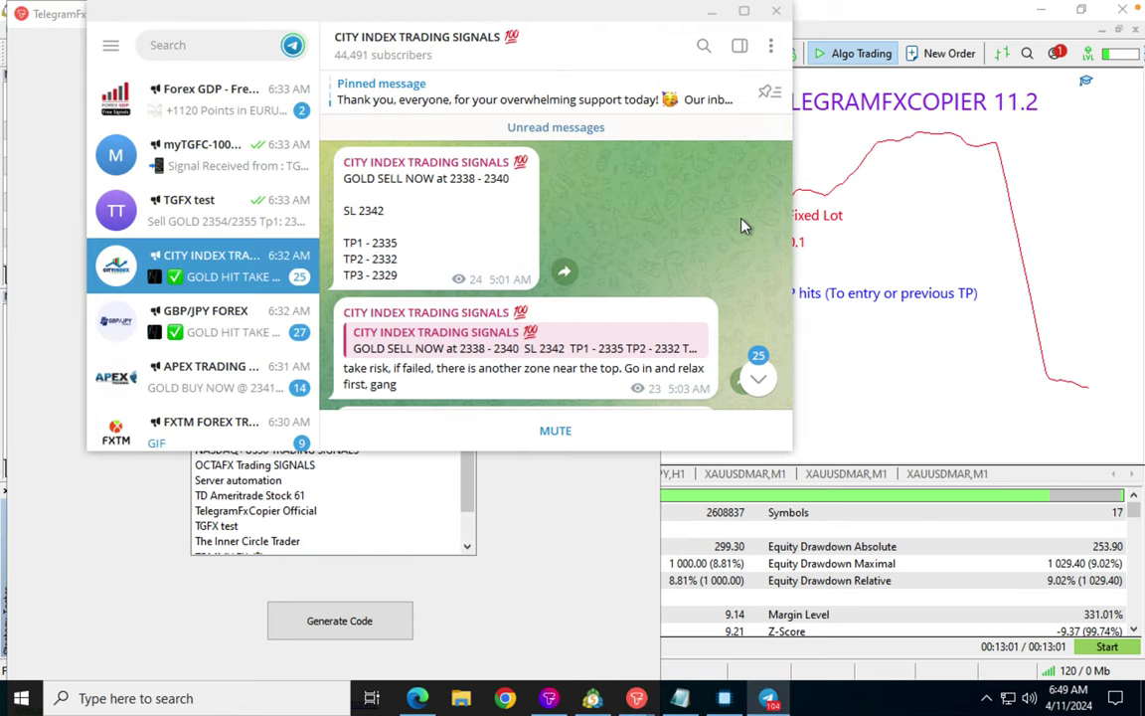
click(221, 332)
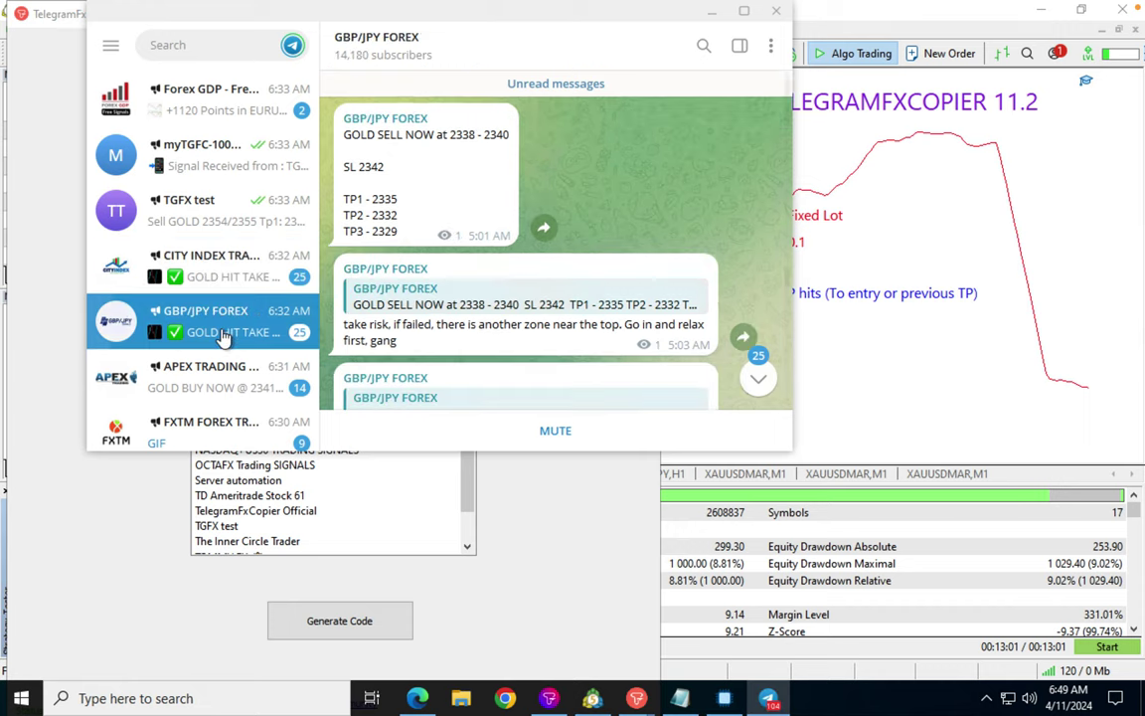
scroll(524, 358, down, 3)
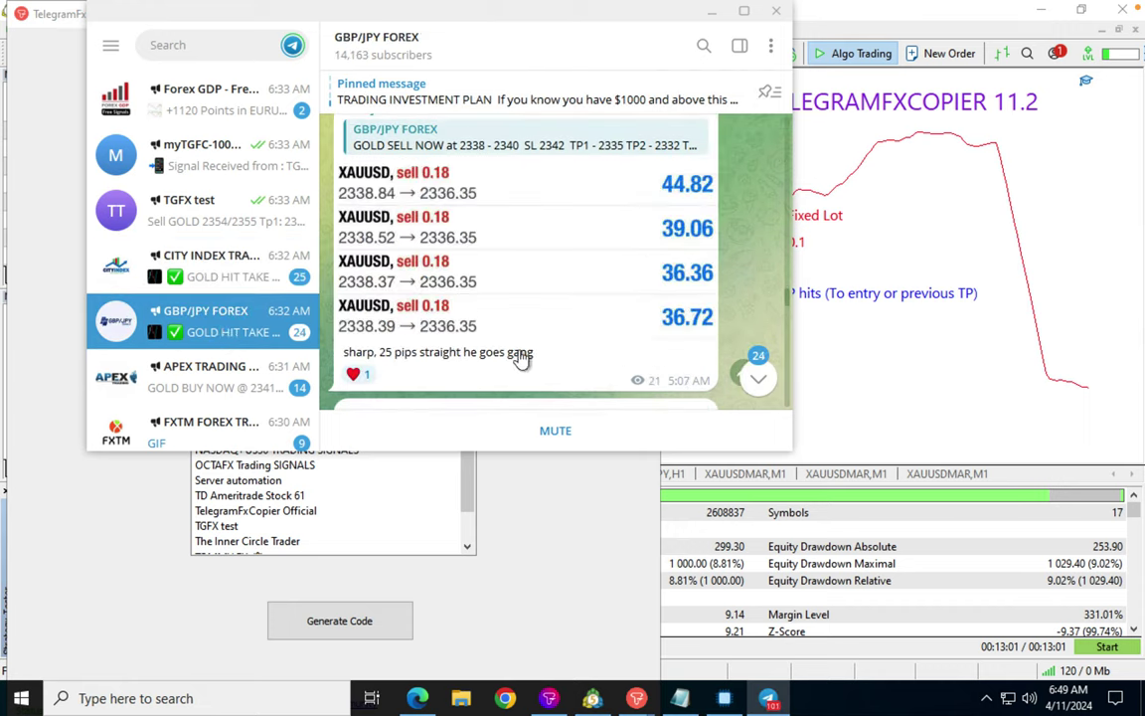
click(758, 373)
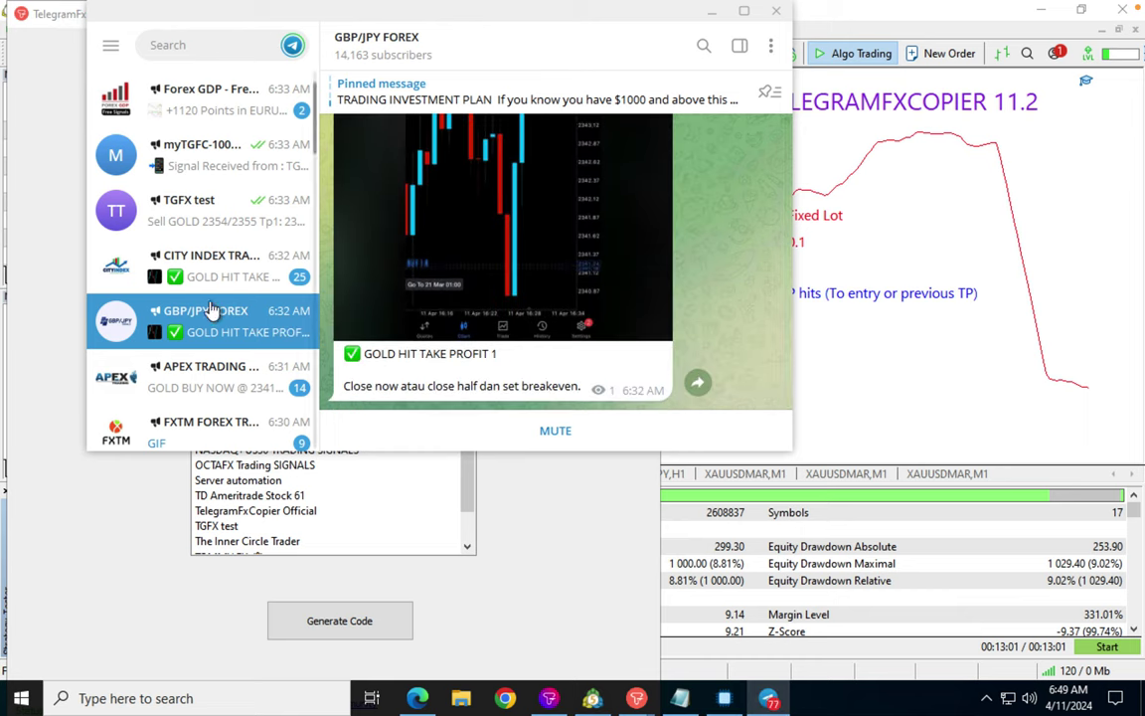
Step: Check CITY INDEX TRADING SIGNALS' latest gold signals, then return to GBP/JPY FOREX
click(185, 267)
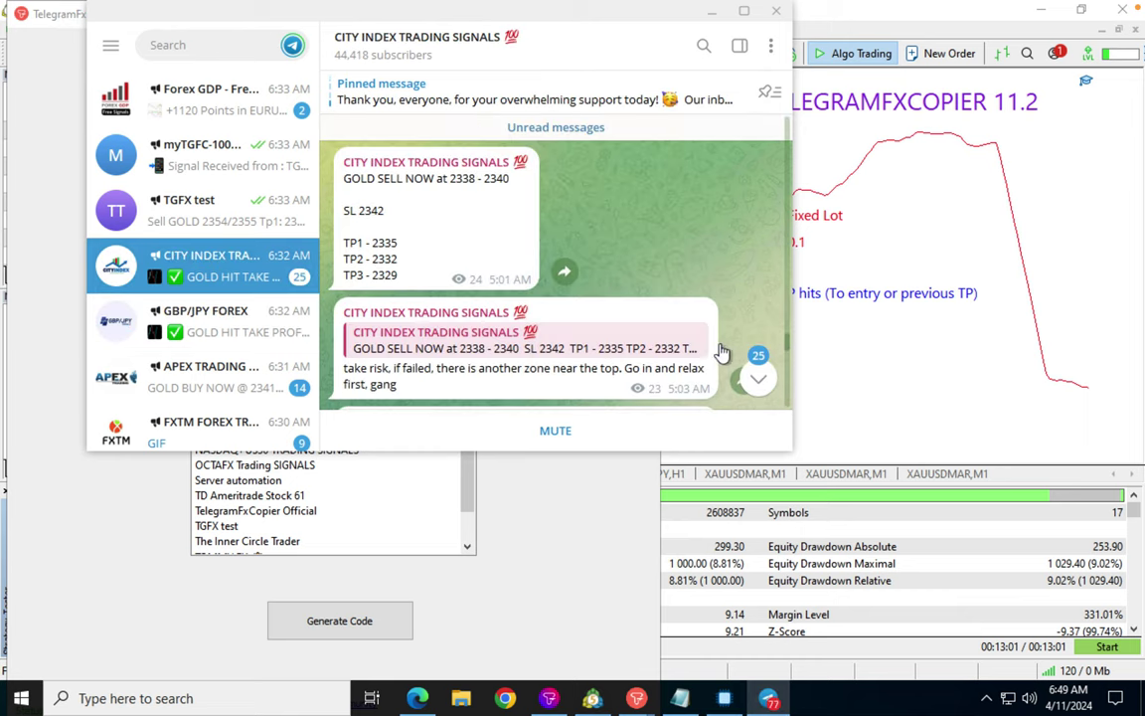
click(758, 378)
scroll(518, 281, up, 1)
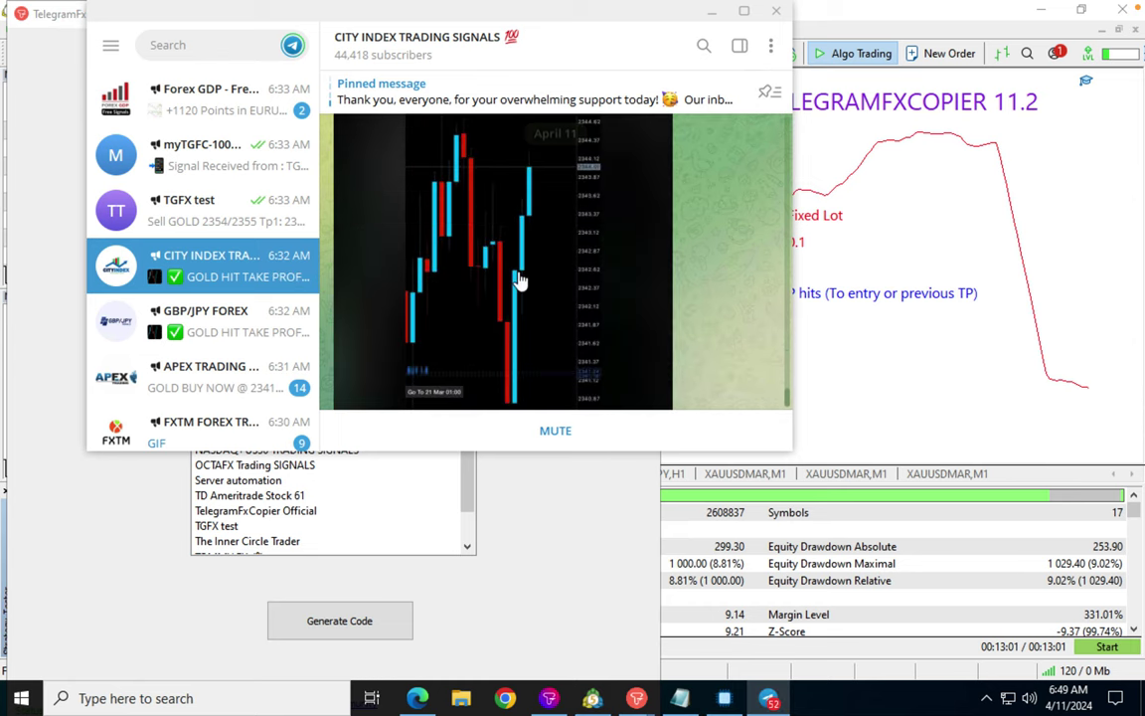
scroll(519, 281, up, 3)
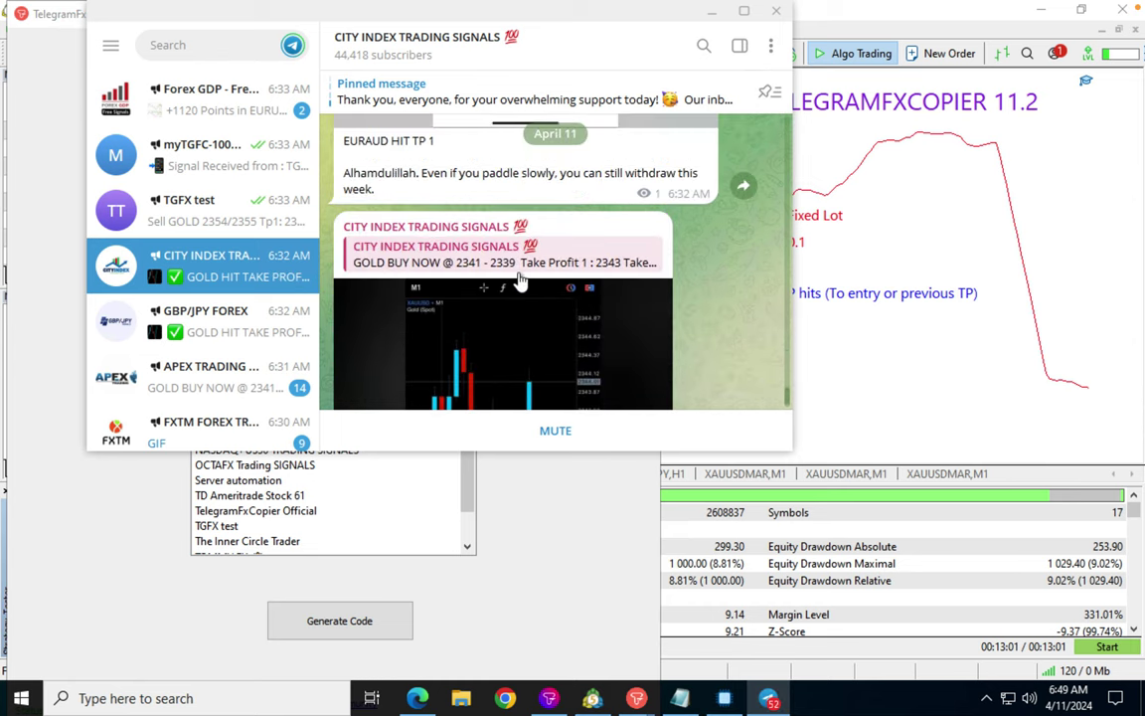
scroll(519, 282, up, 1)
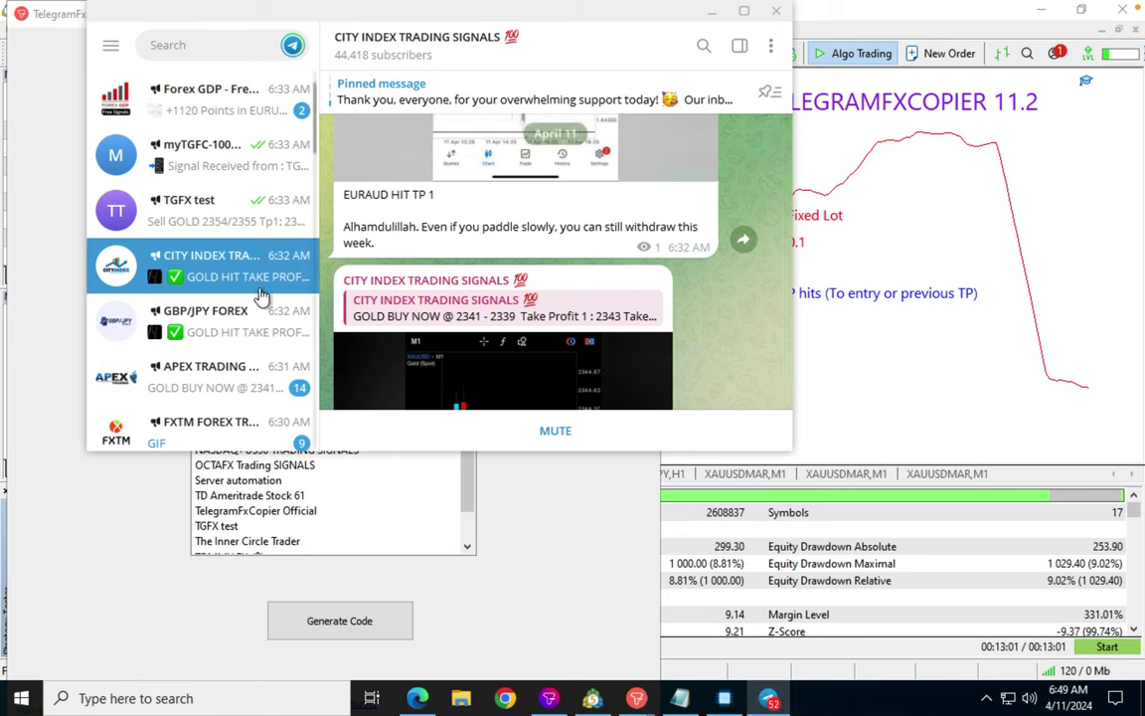
click(161, 319)
scroll(505, 294, up, 5)
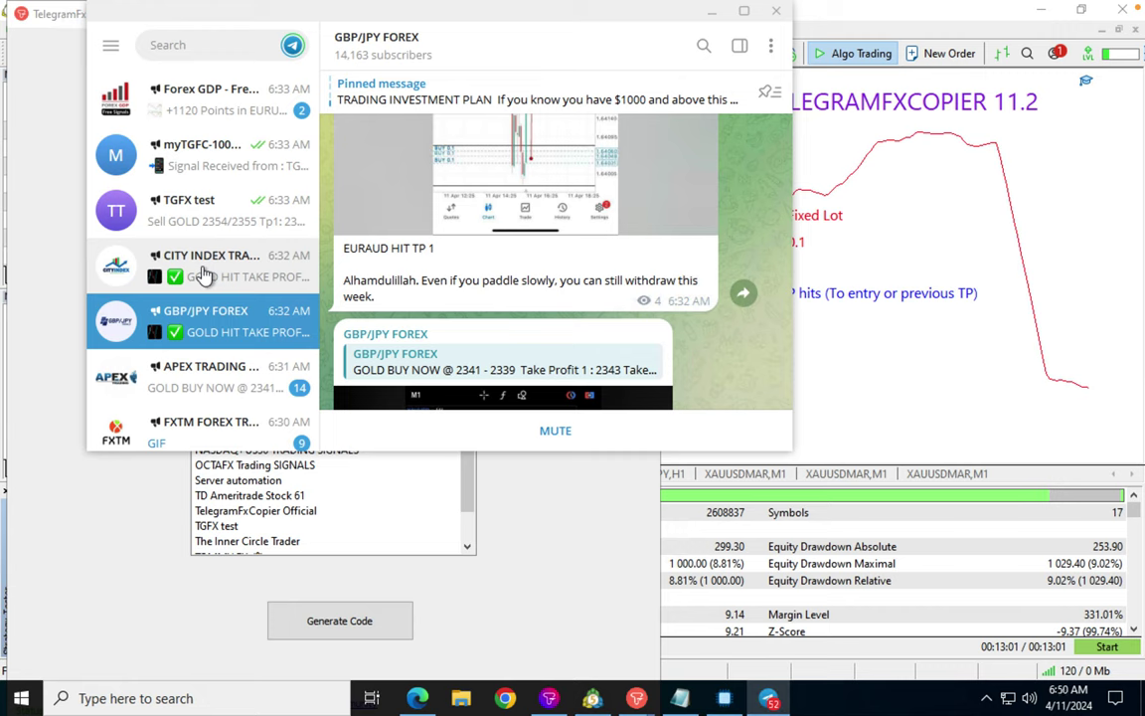
Step: Switch between CITY INDEX and GBP/JPY FOREX to compare their identical gold buy posts
click(204, 275)
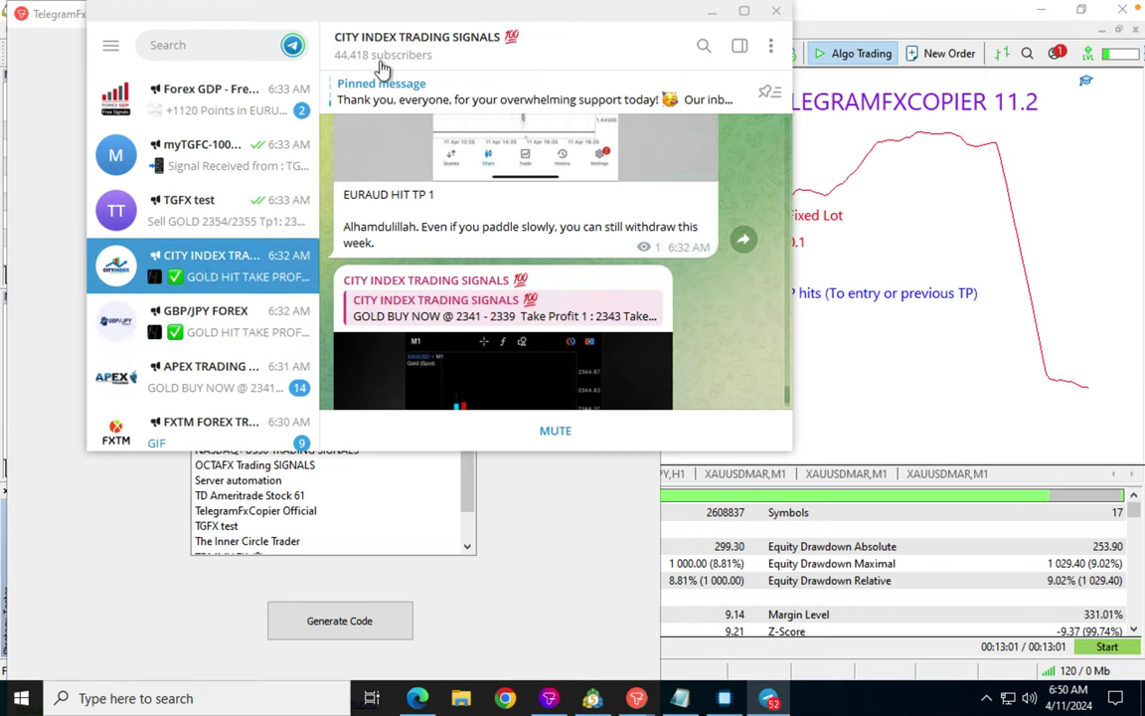
click(239, 326)
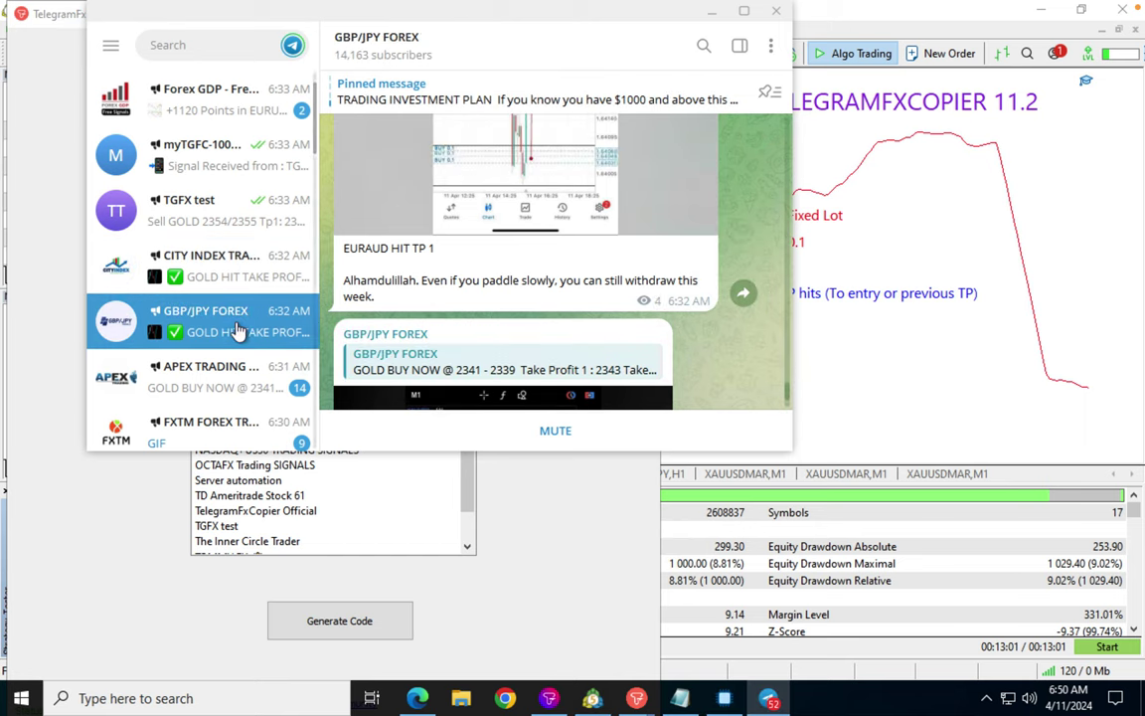
click(217, 275)
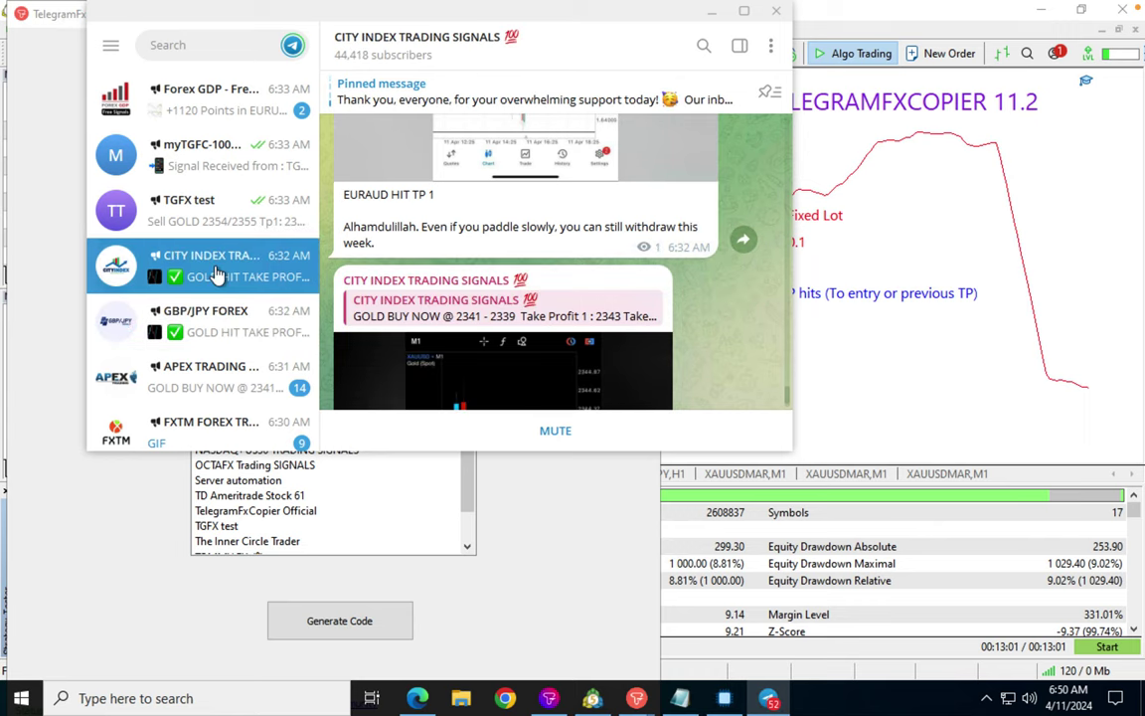
click(224, 329)
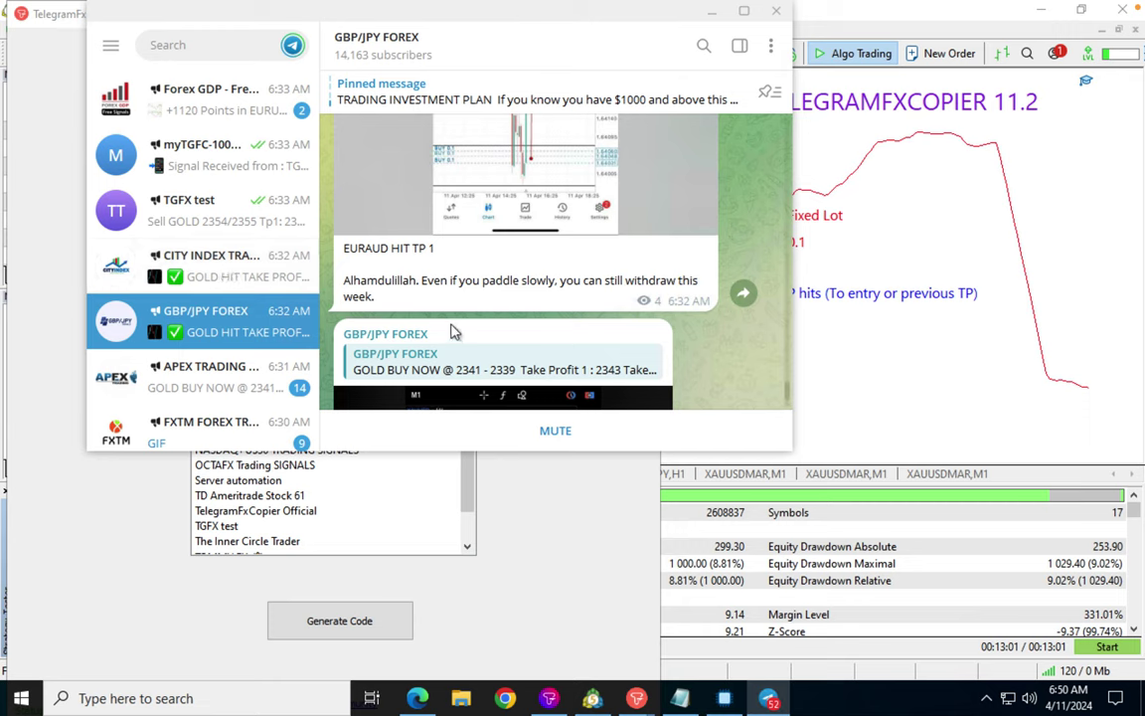
Step: Scroll back through GBP/JPY FOREX to its April 11 USDT payout-proof announcements
scroll(452, 332, down, 2)
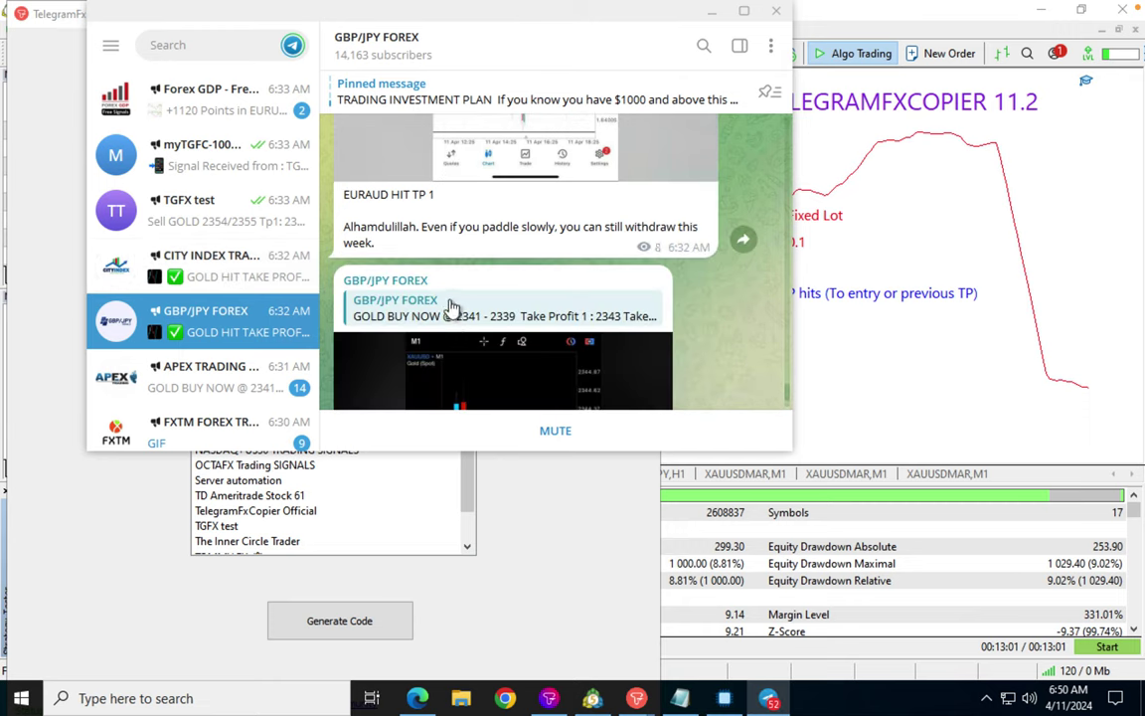
scroll(616, 319, down, 4)
scroll(616, 319, down, 3)
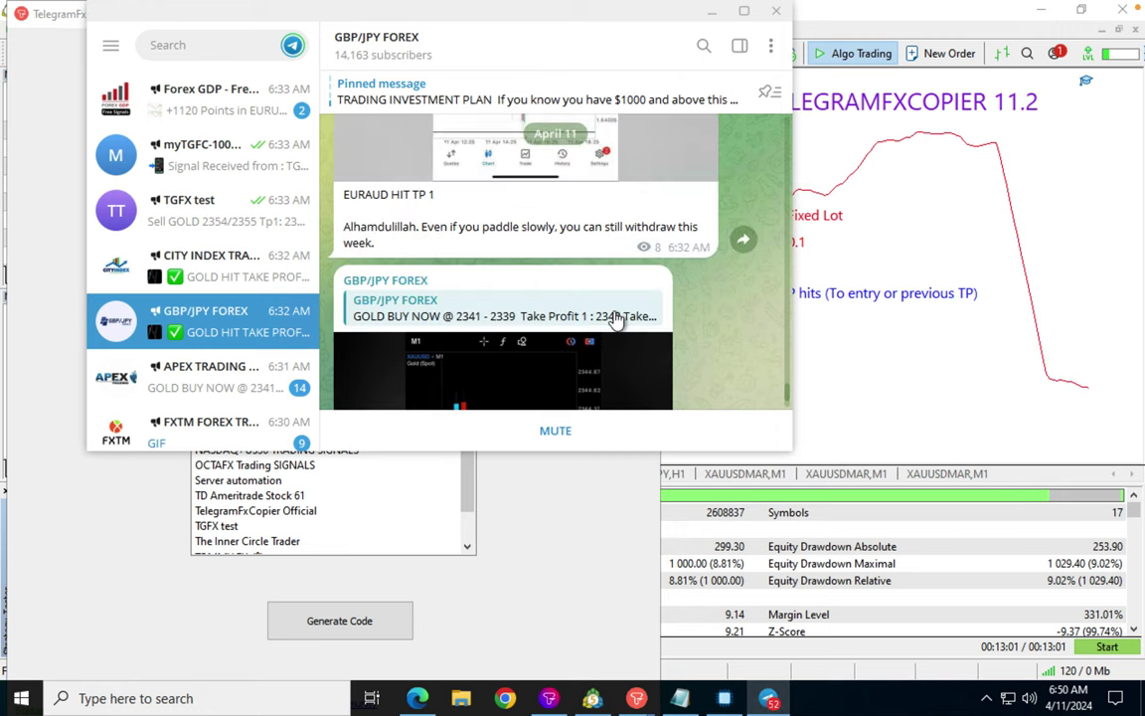
scroll(616, 319, up, 5)
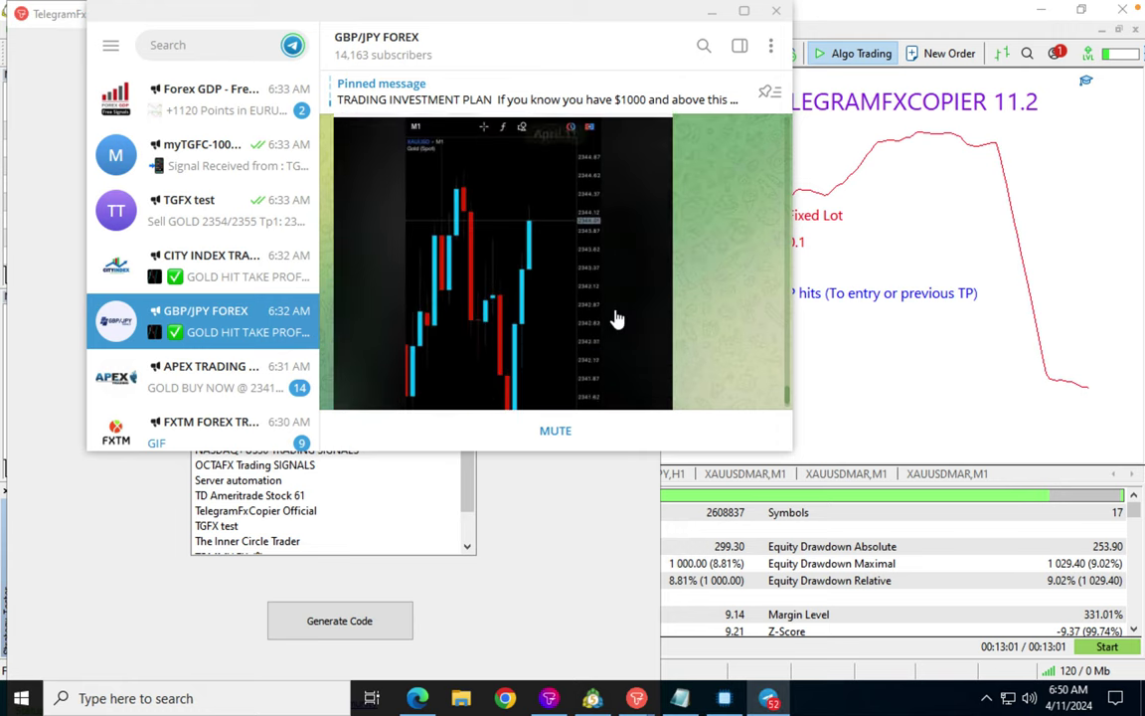
scroll(616, 319, up, 8)
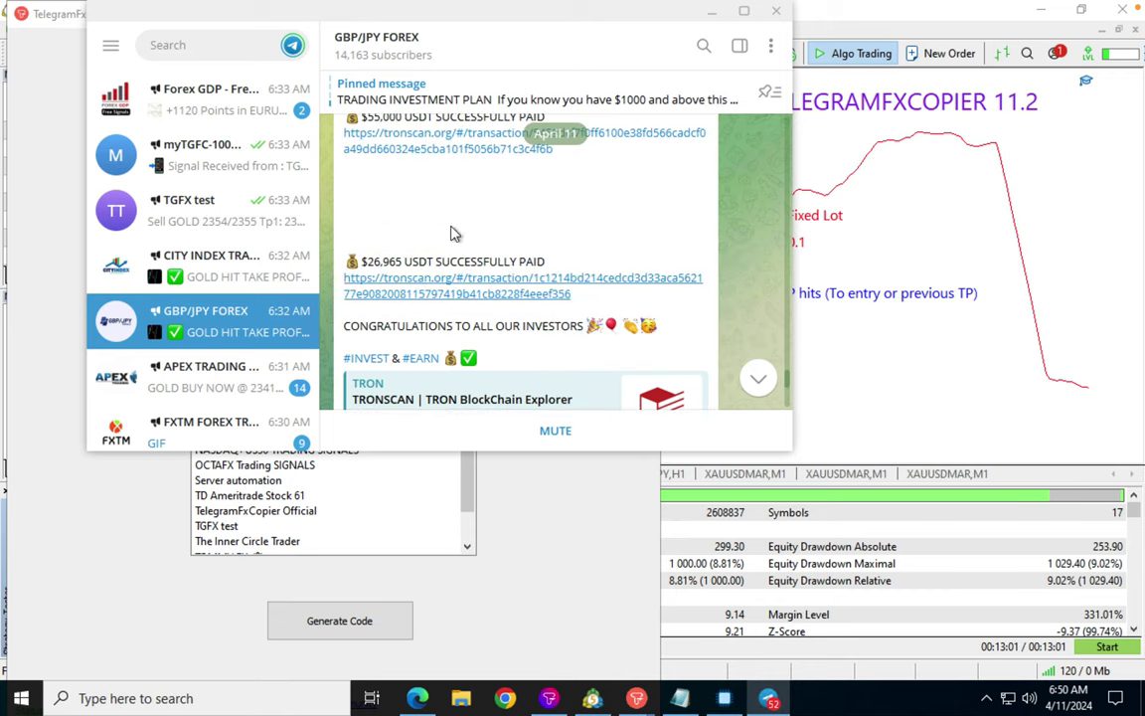
scroll(452, 232, up, 6)
scroll(452, 234, up, 8)
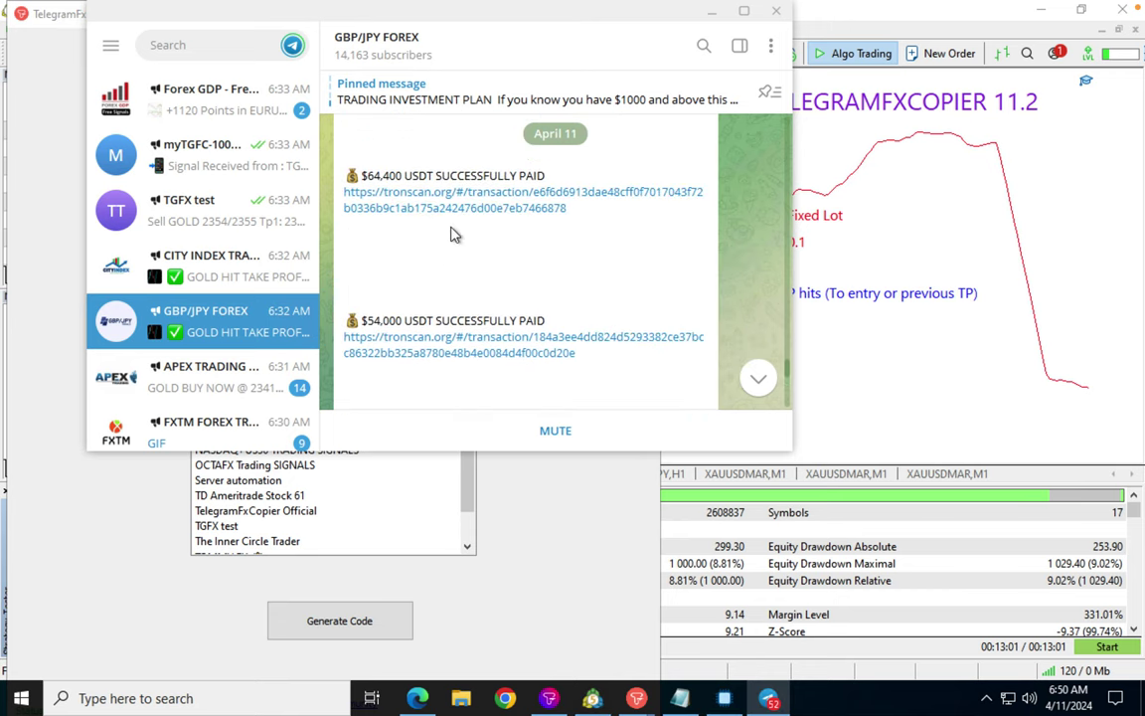
scroll(593, 205, up, 5)
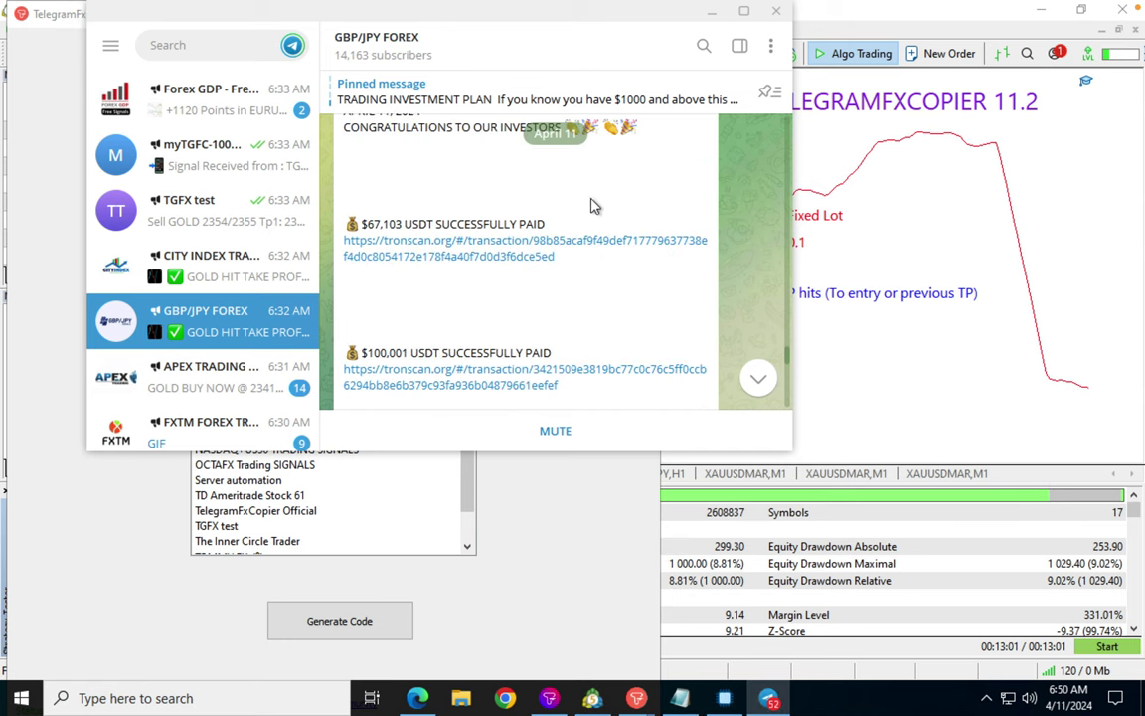
scroll(593, 201, up, 2)
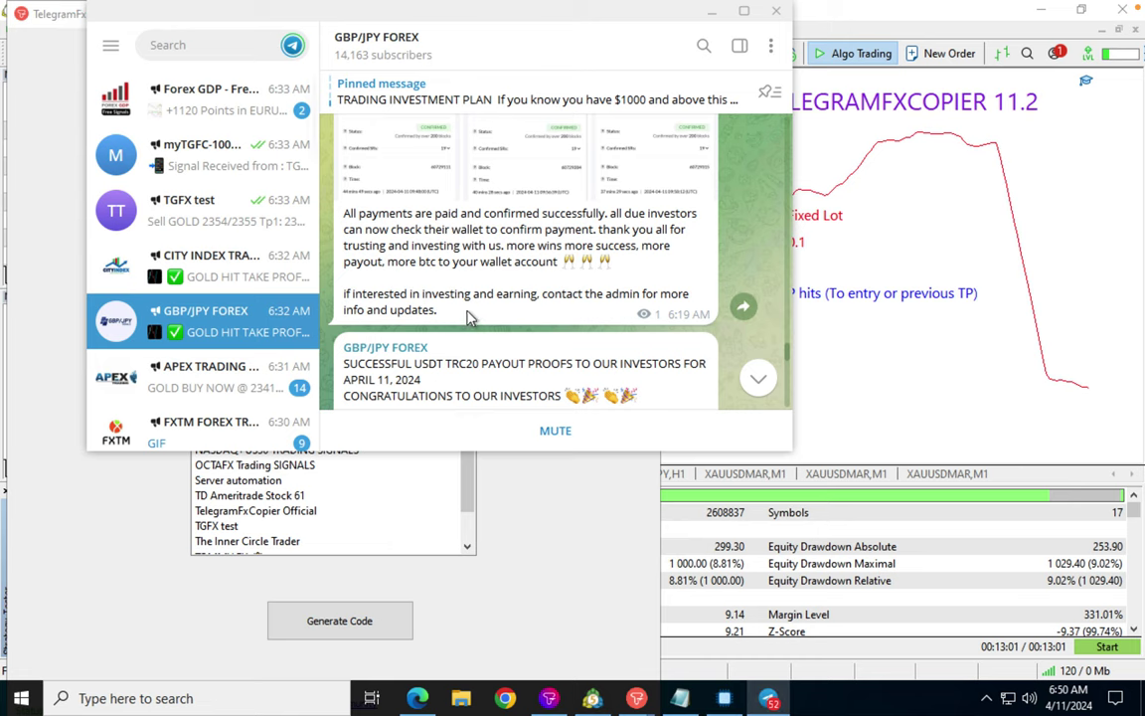
Step: Select the CITY INDEX 'GOLD HIT TAKE PROFIT 1' message text, then minimize Telegram
click(225, 265)
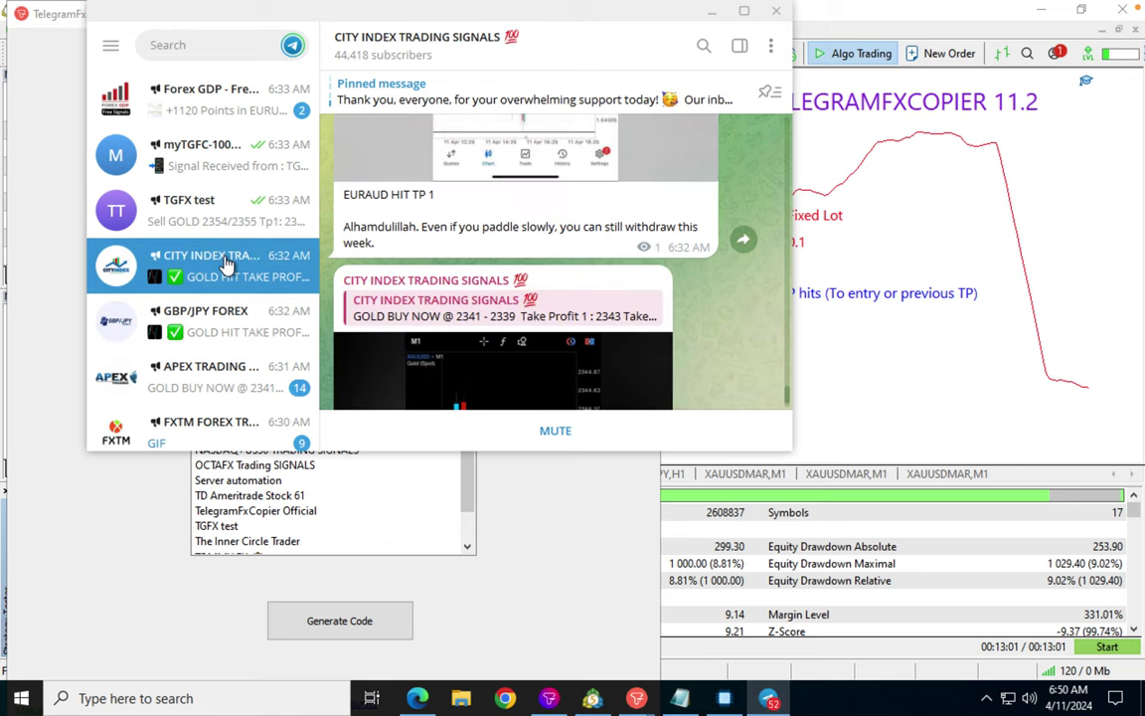
scroll(720, 328, down, 5)
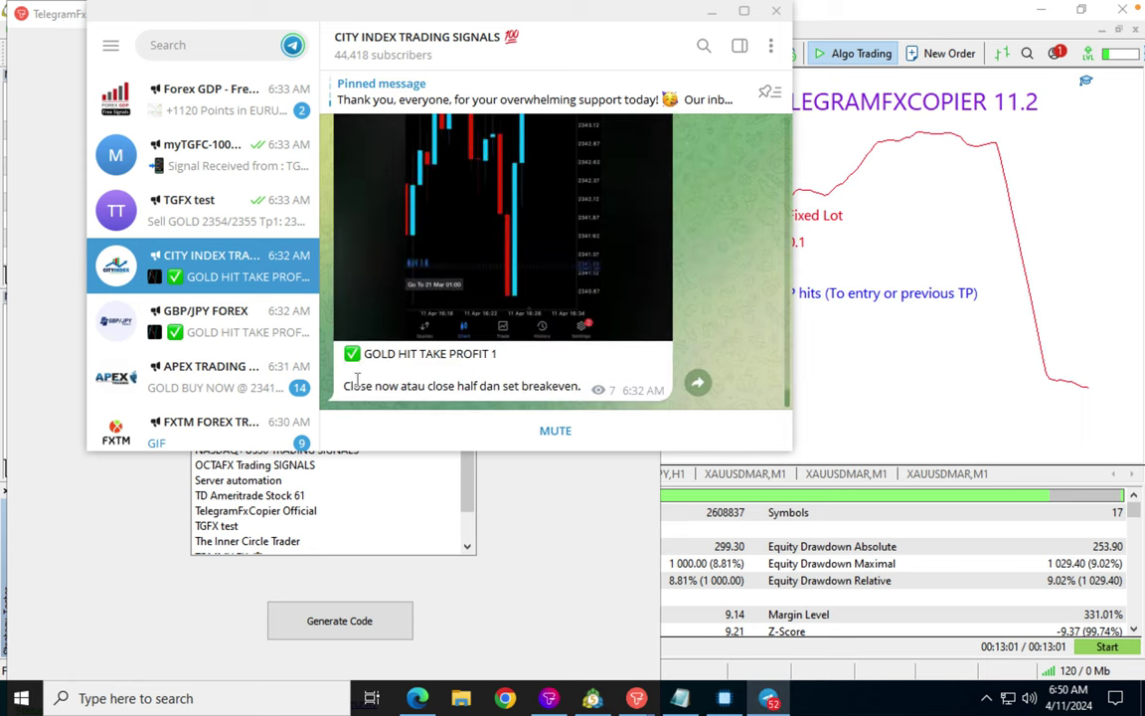
double_click(567, 383)
drag(582, 385, 376, 386)
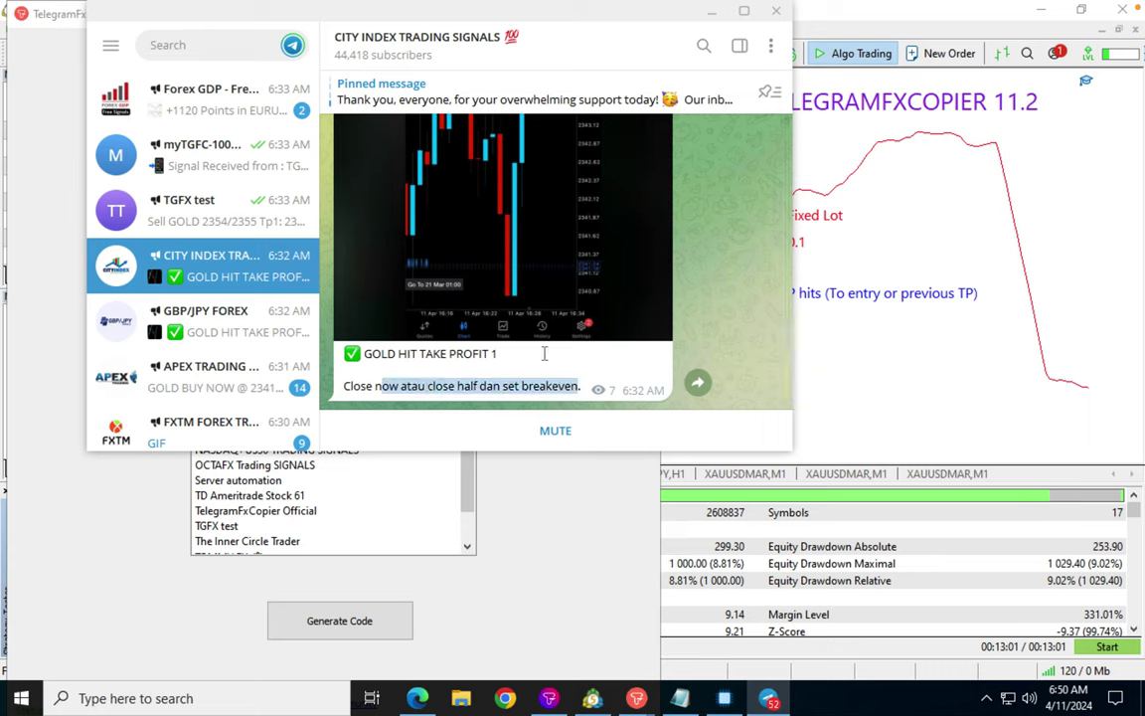
click(714, 13)
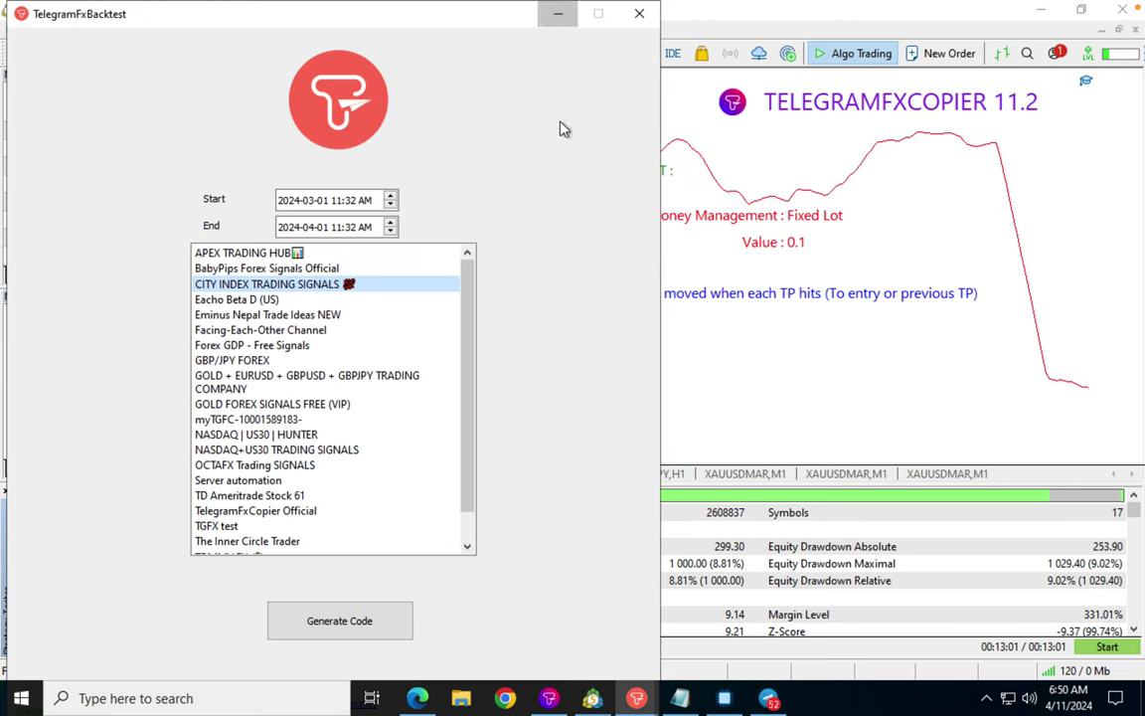
Step: Minimize TelegramFxBacktest and open the exported 0N3JK8 message log in Notepad
click(576, 699)
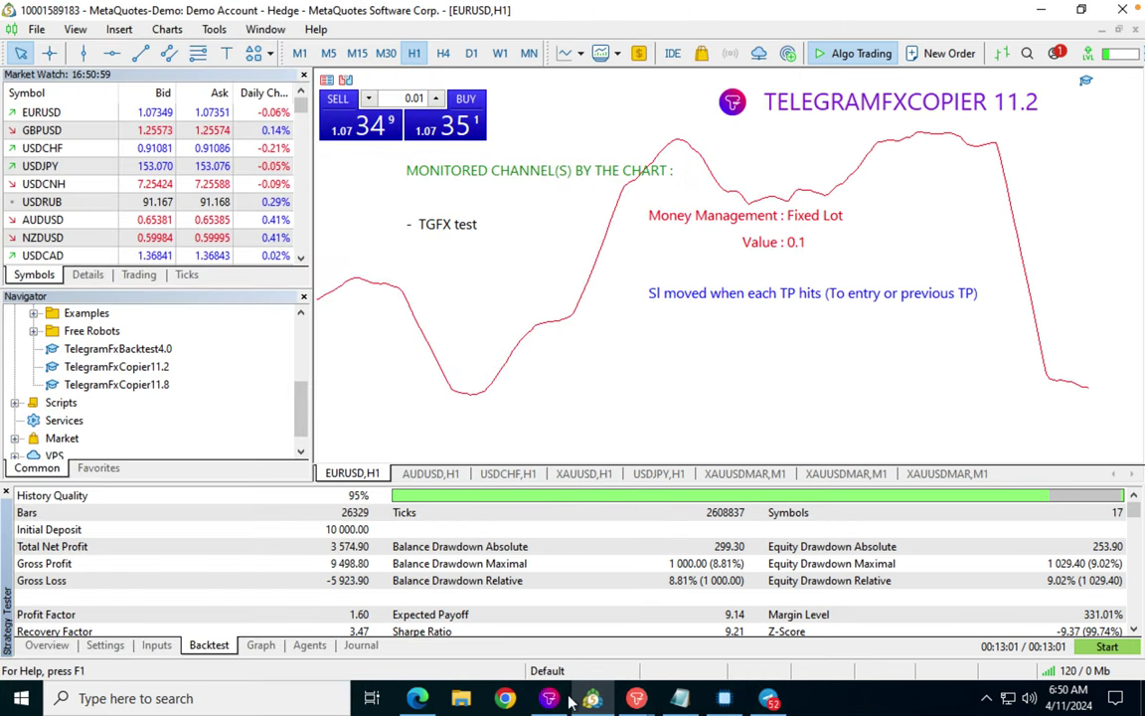
click(680, 698)
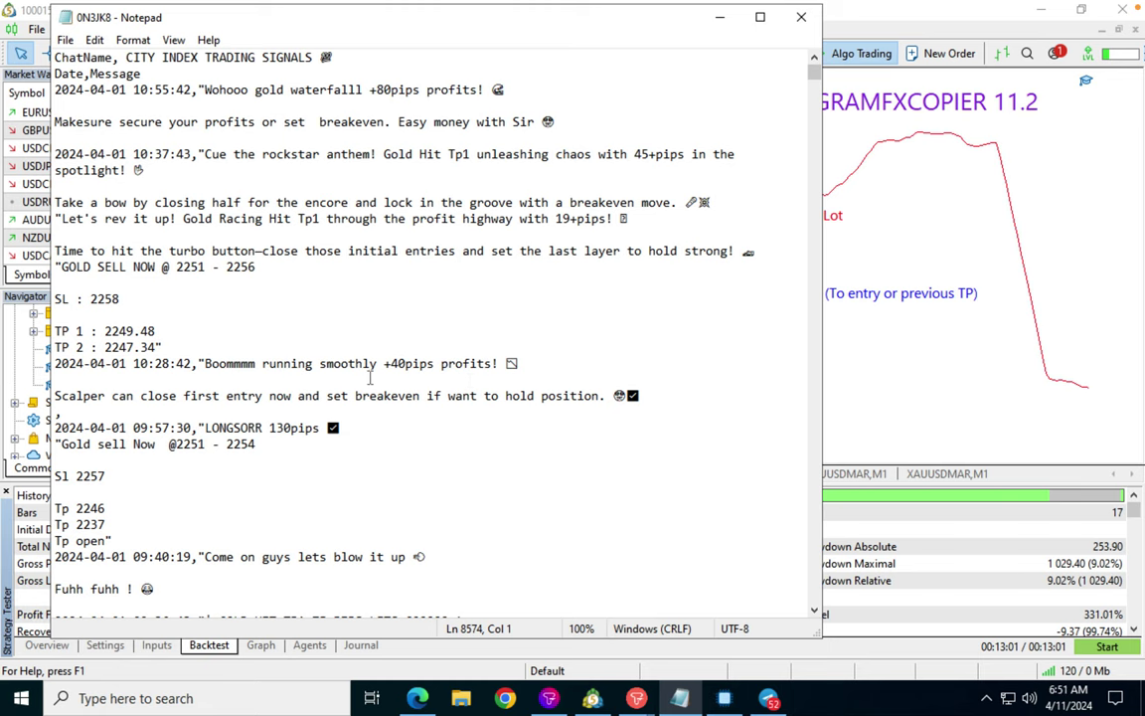
scroll(369, 377, down, 1)
scroll(368, 378, down, 1)
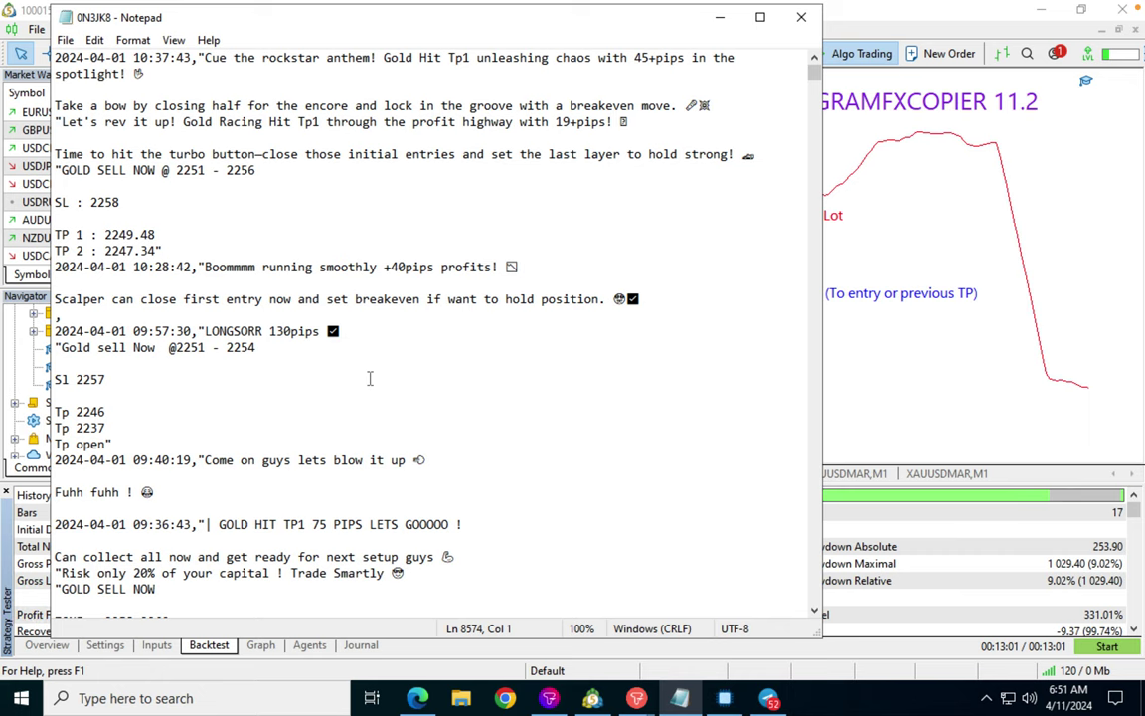
scroll(369, 377, down, 2)
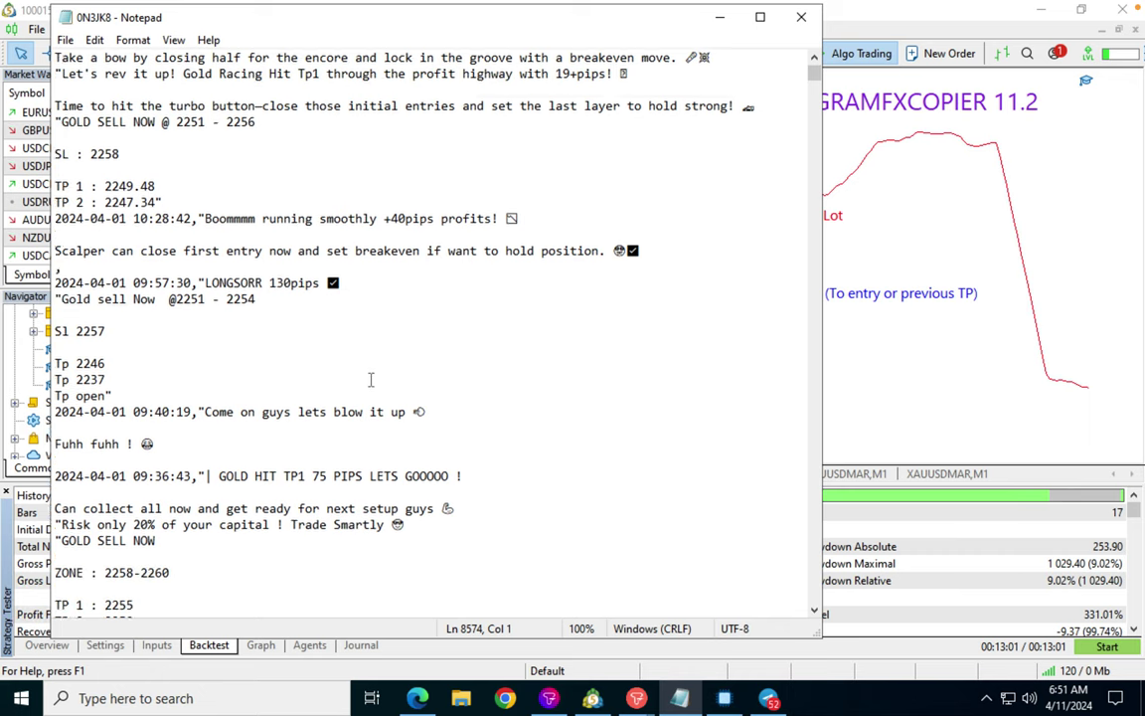
scroll(363, 351, down, 4)
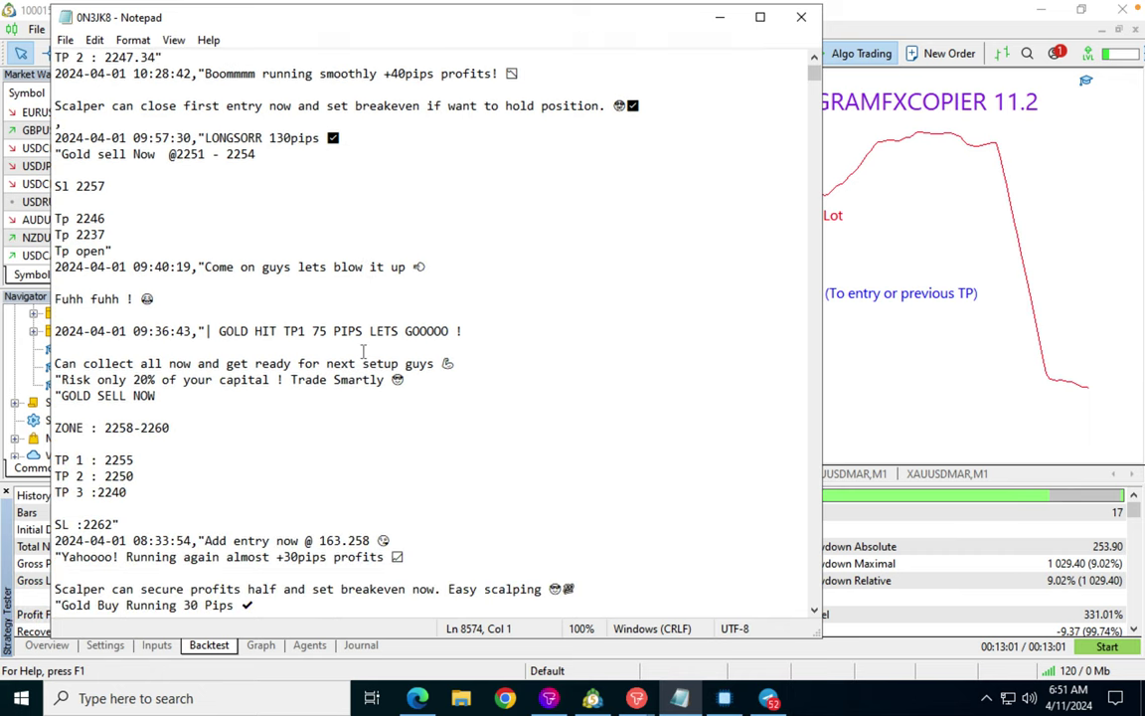
scroll(364, 352, down, 5)
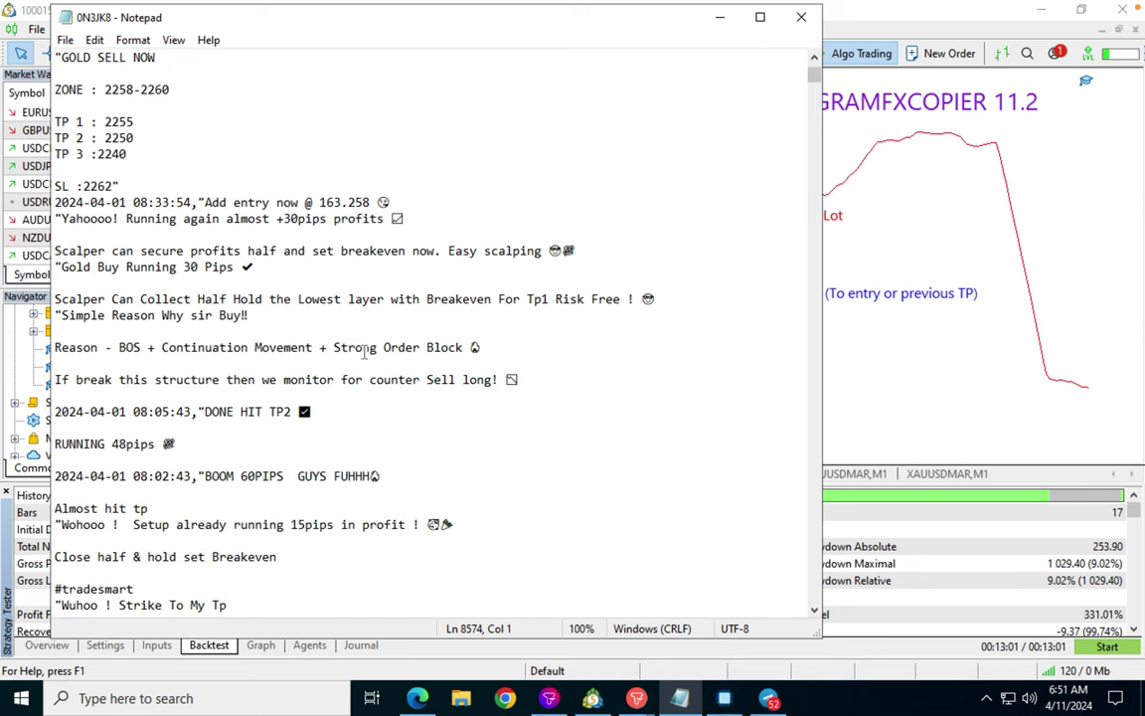
Step: Read further through the 0N3JK8 log, then minimize Notepad
scroll(366, 349, down, 4)
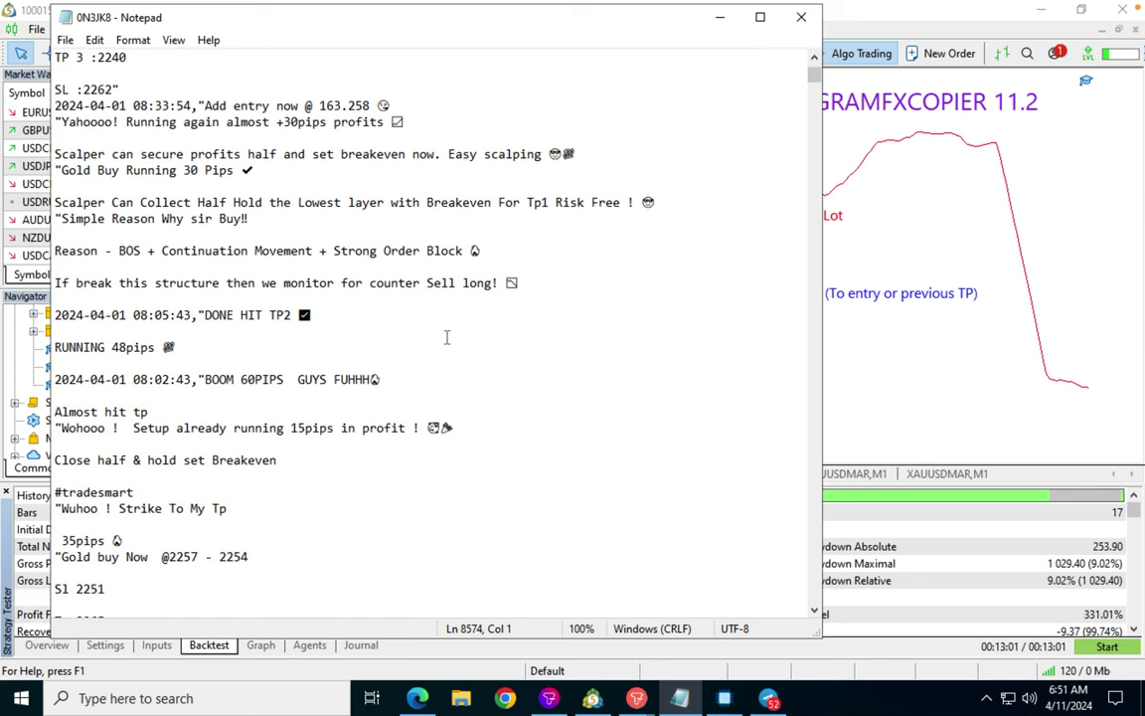
scroll(340, 399, down, 4)
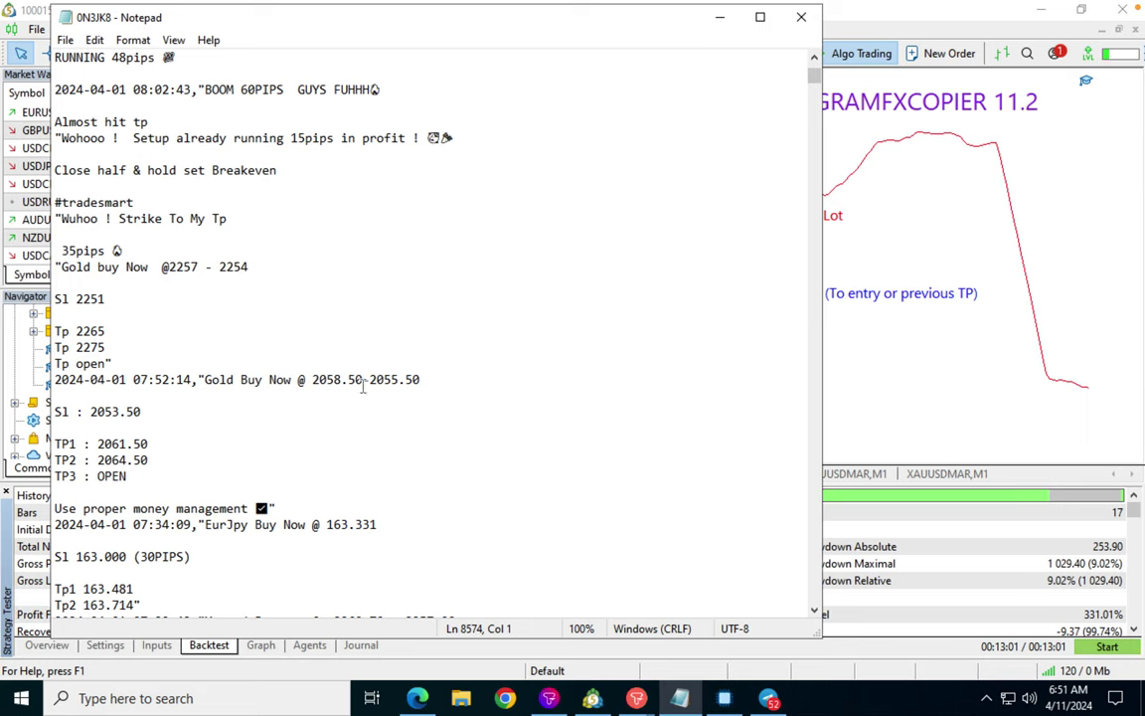
scroll(373, 415, down, 5)
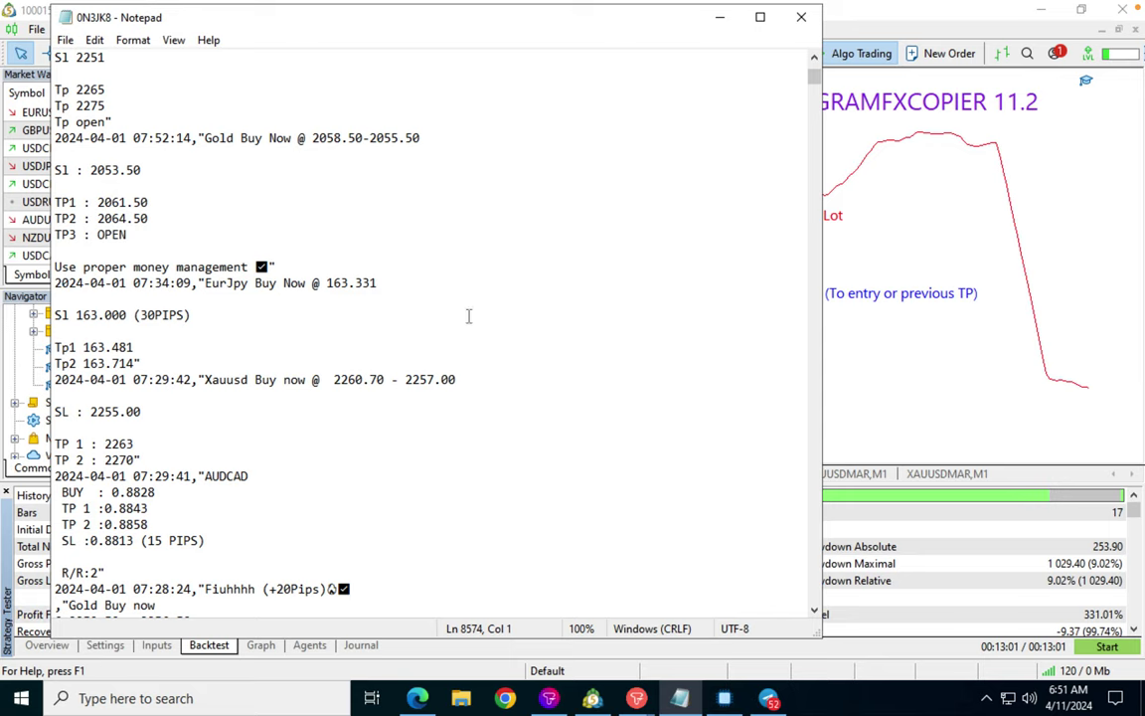
scroll(441, 235, up, 18)
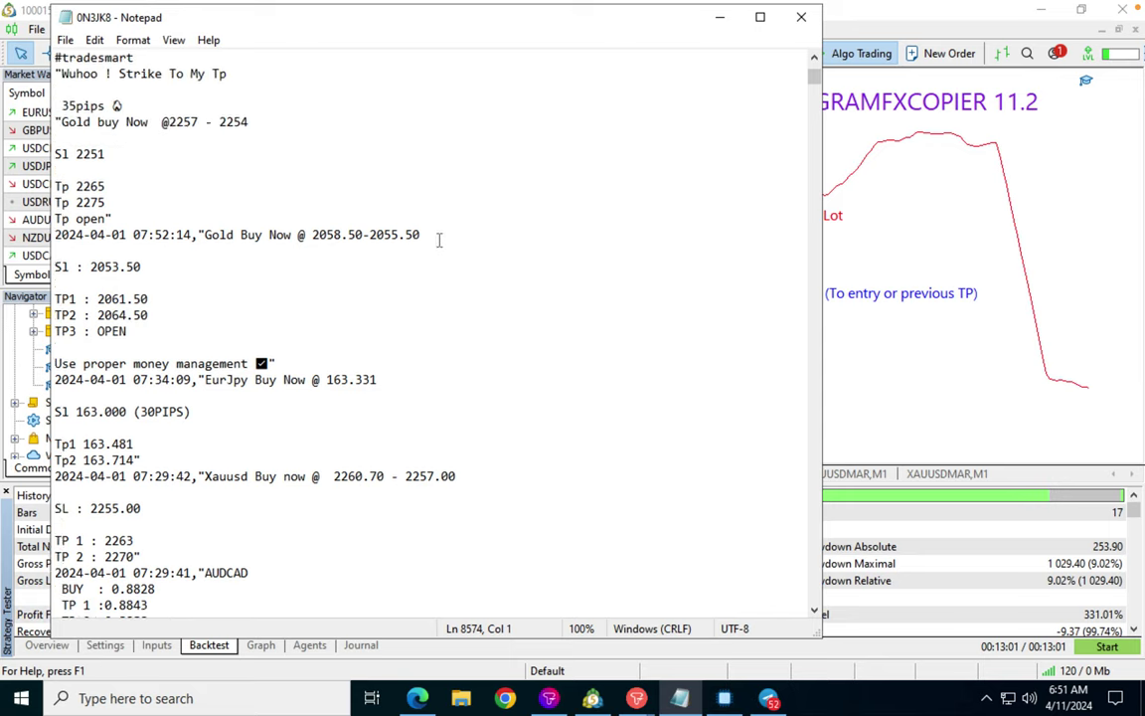
scroll(439, 238, up, 10)
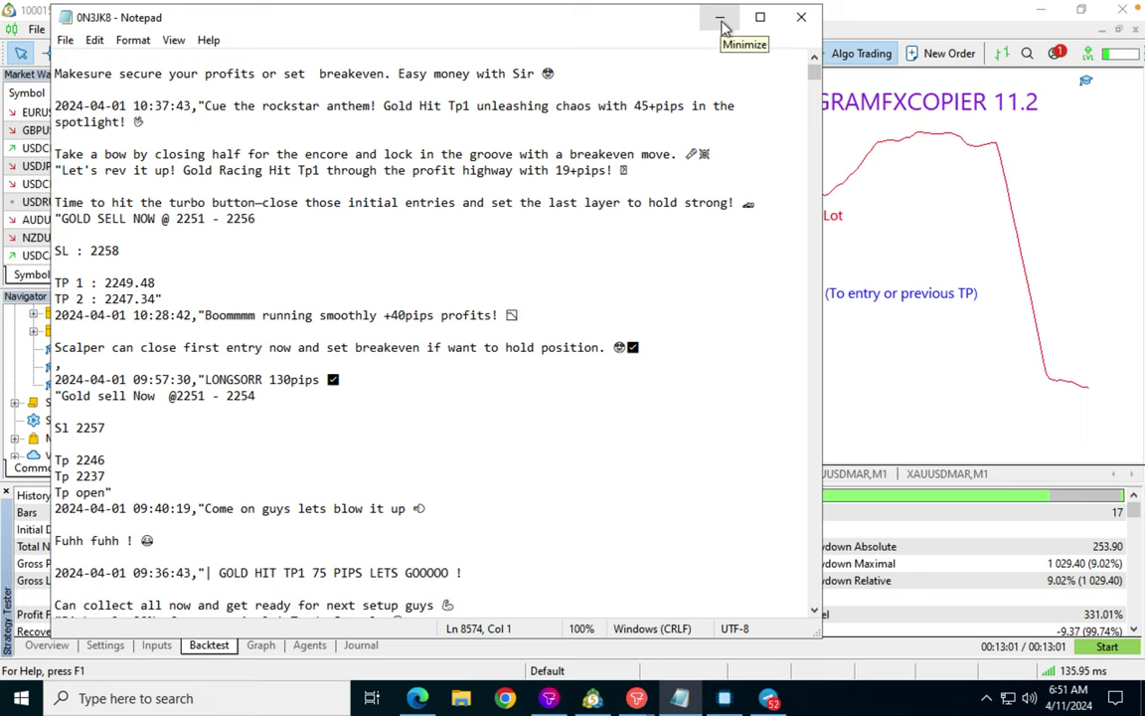
click(720, 20)
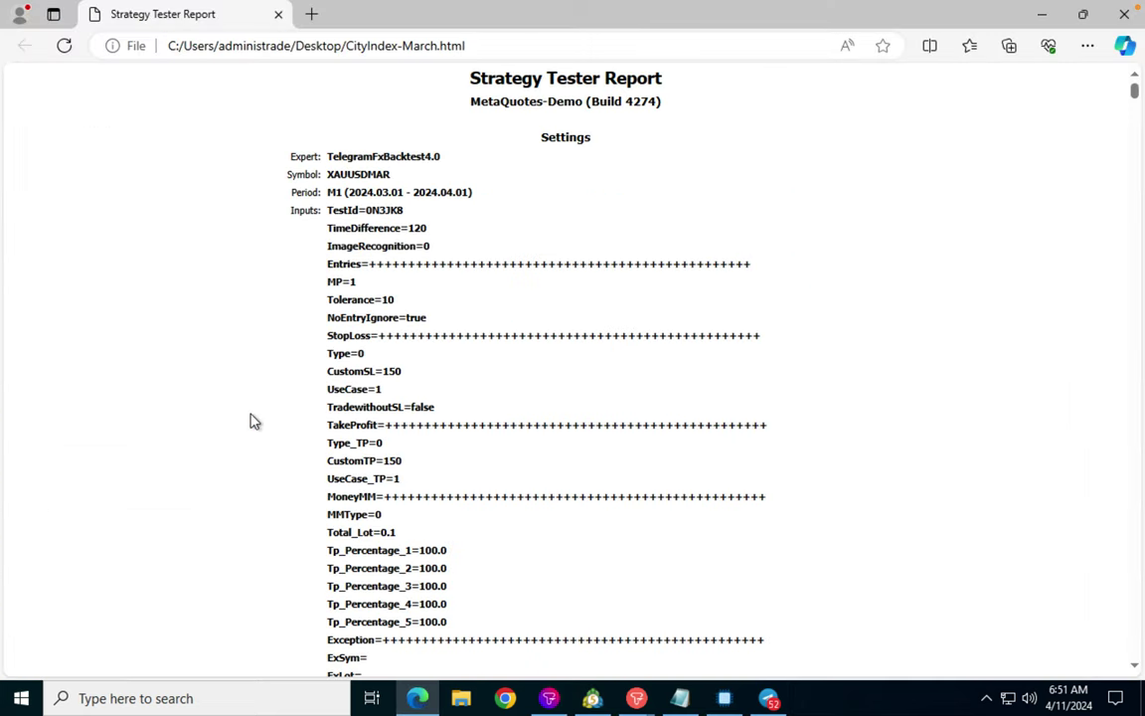
Step: Dismiss the Telegram notifications and scroll the CityIndex-March report to its input parameters and Results
scroll(251, 420, down, 2)
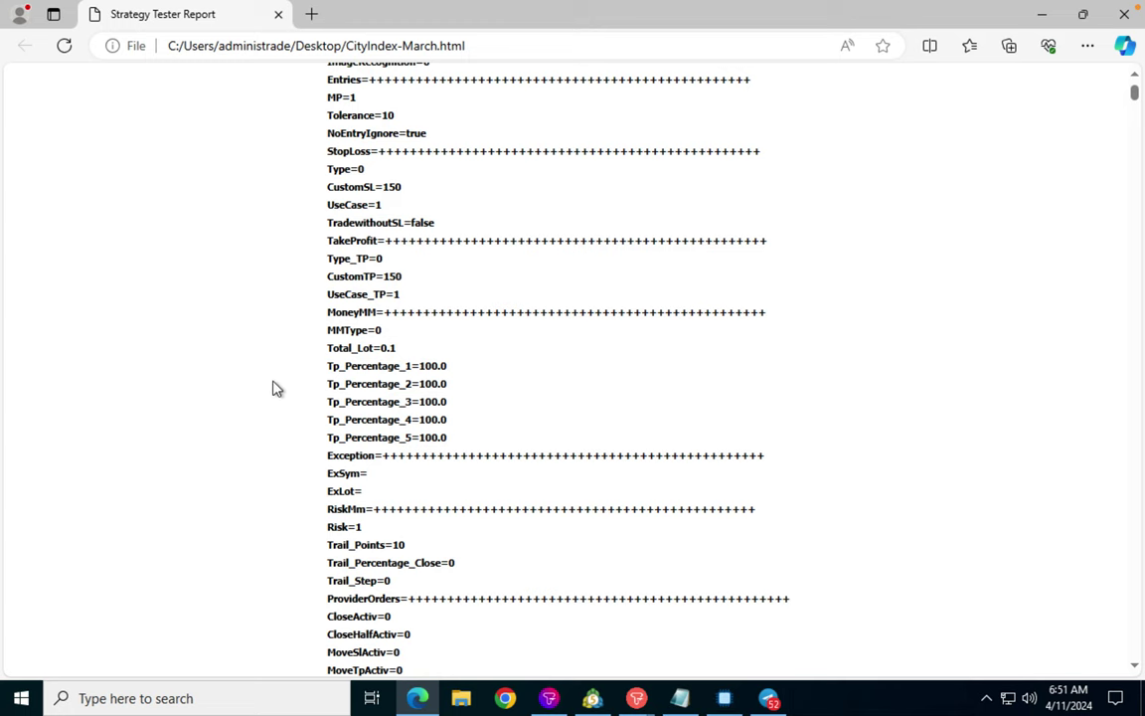
scroll(277, 389, down, 1)
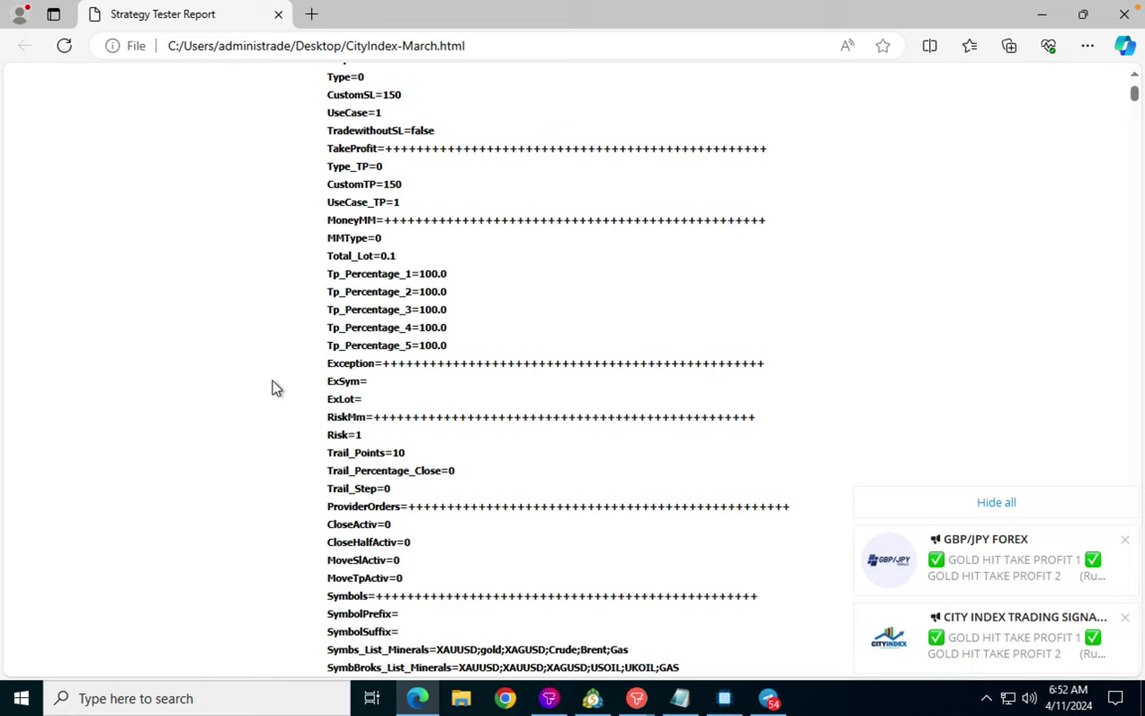
click(989, 503)
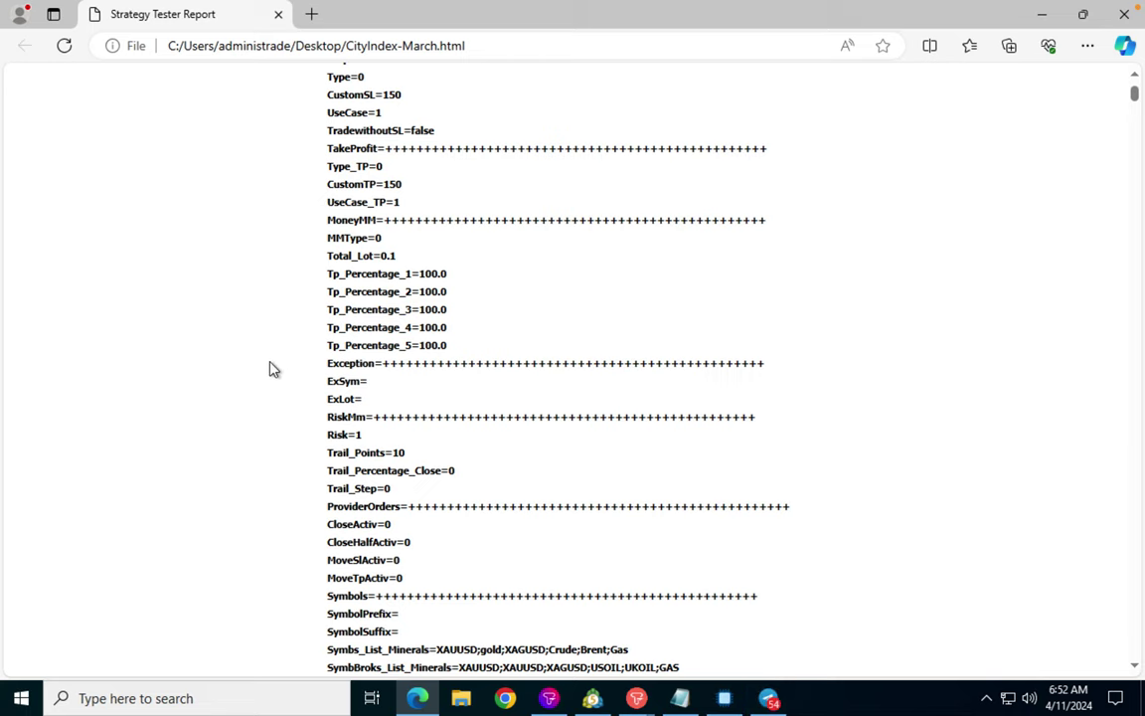
scroll(312, 357, up, 2)
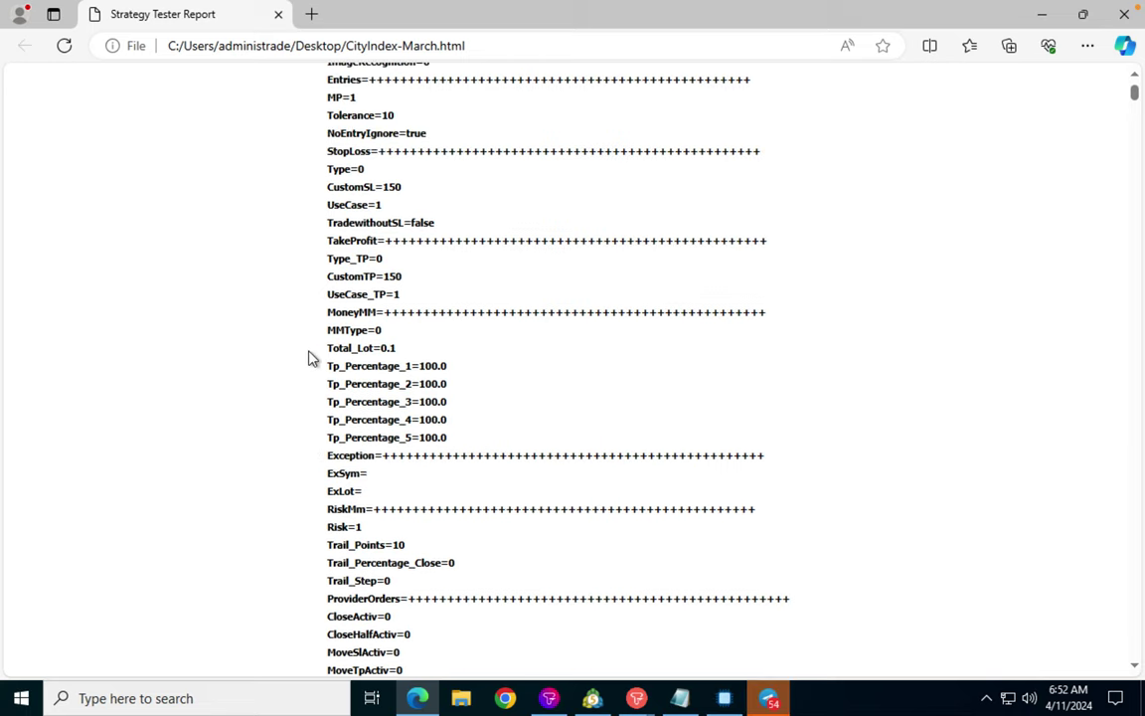
scroll(312, 358, down, 1)
scroll(312, 358, down, 4)
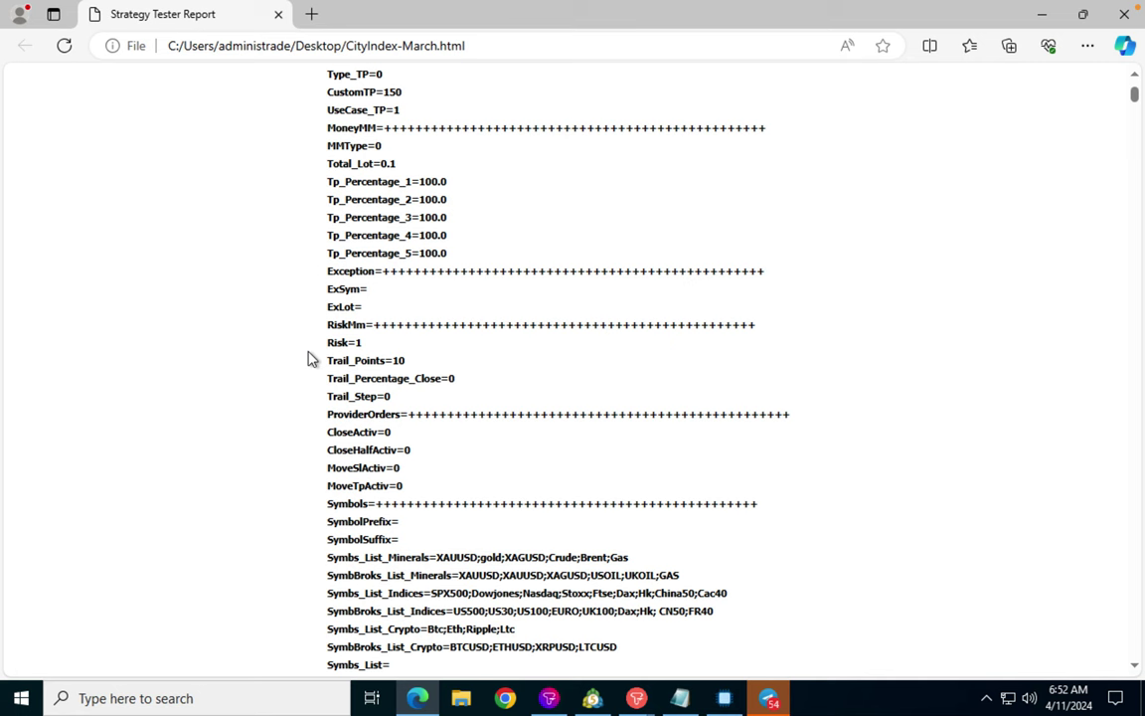
scroll(312, 358, down, 1)
scroll(311, 358, down, 4)
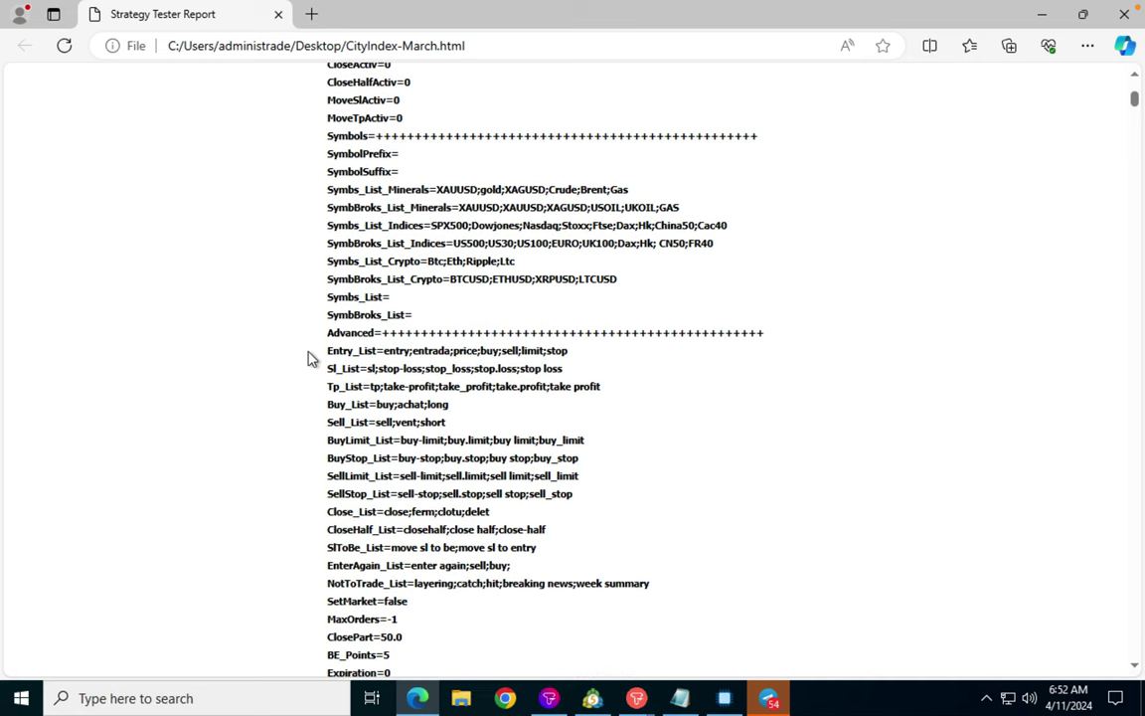
scroll(311, 357, down, 1)
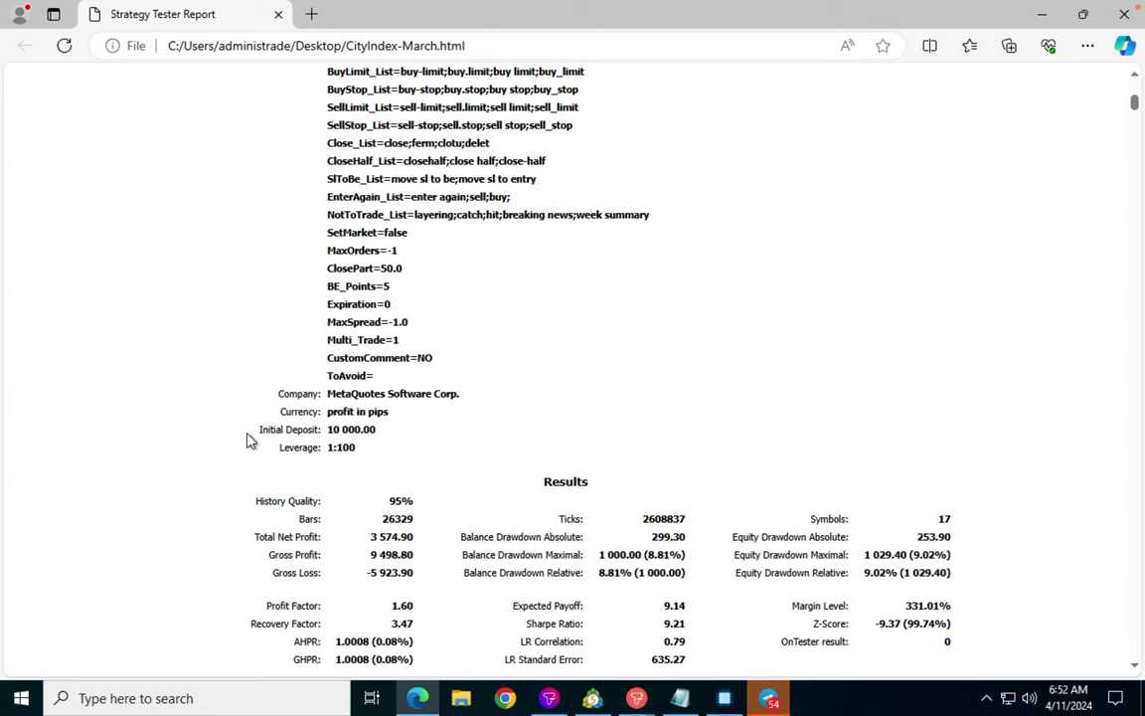
scroll(249, 441, down, 1)
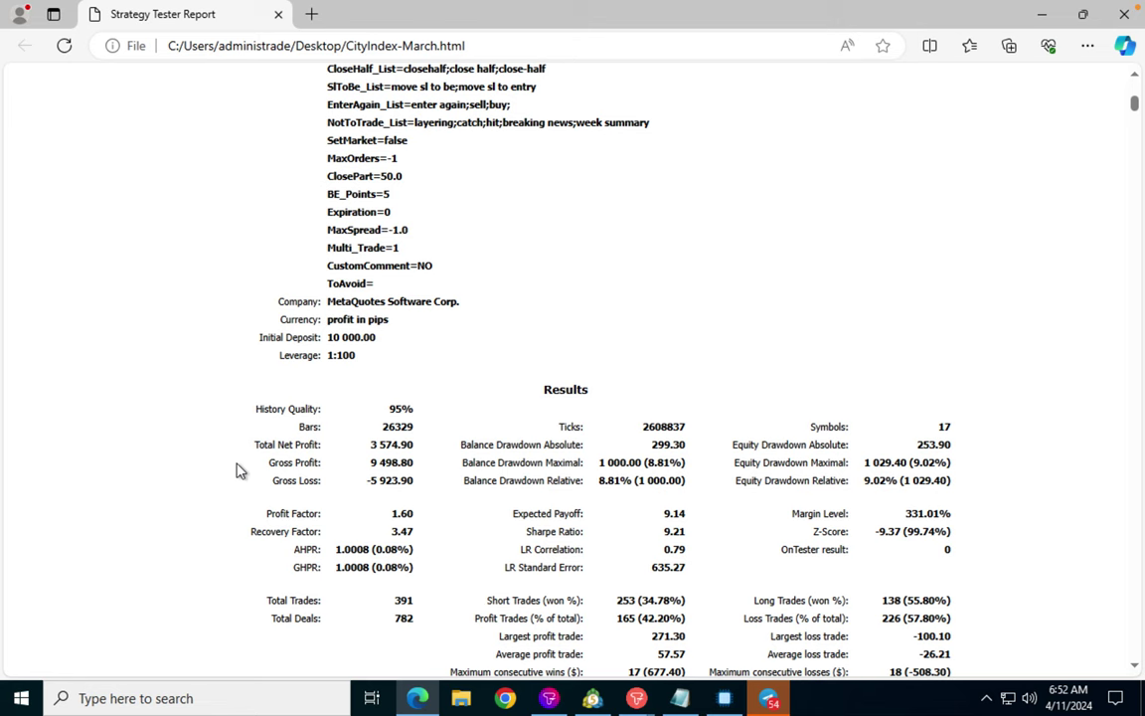
Step: Scroll the report to show the full Results block with 391 trades and 3 574.90 net profit
scroll(244, 467, down, 3)
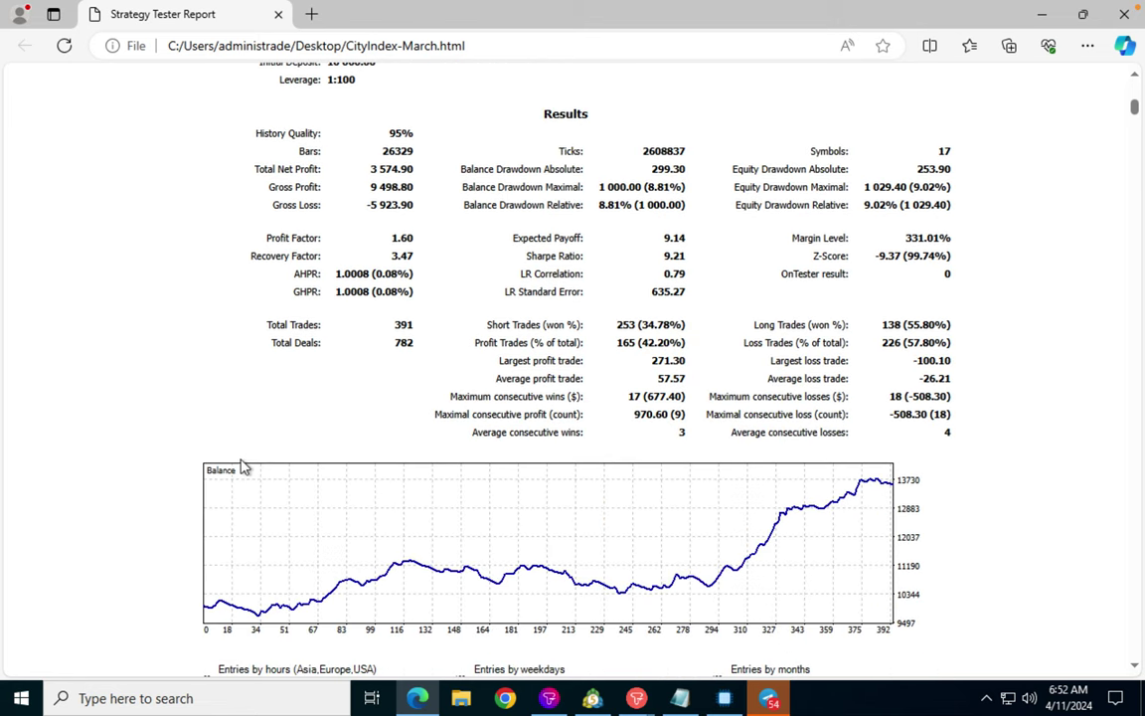
Step: Scroll to the balance curve and the entries and profits by hour, weekday and month charts
scroll(146, 500, down, 1)
scroll(146, 500, down, 1)
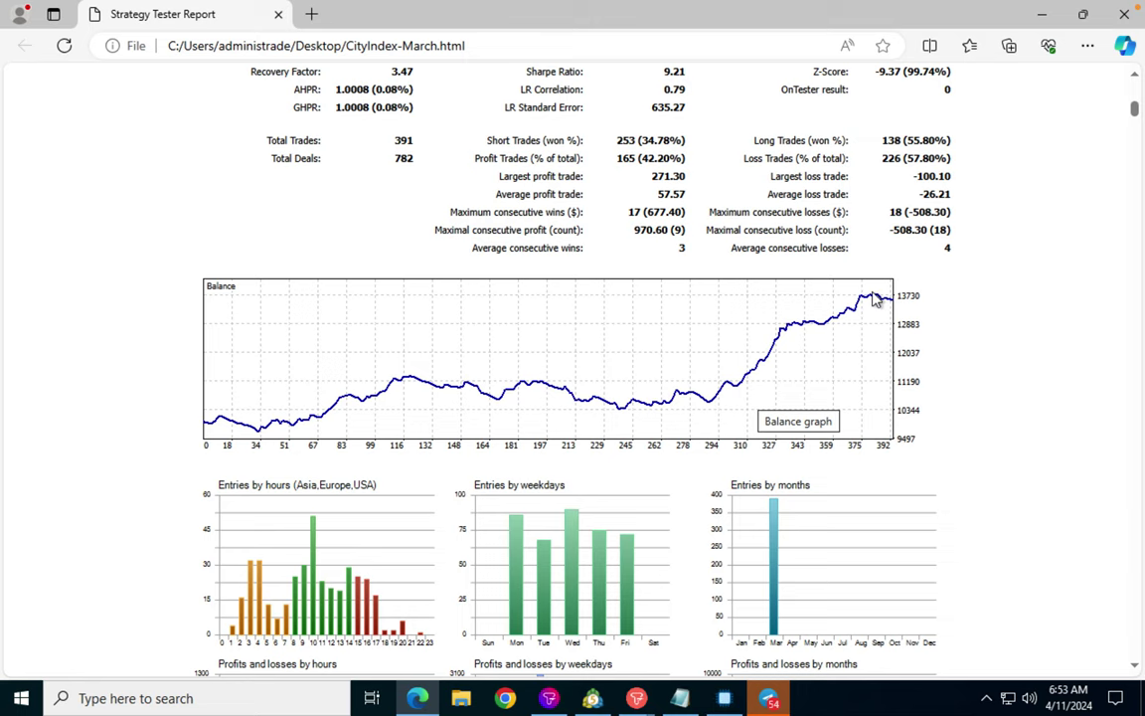
scroll(156, 504, down, 2)
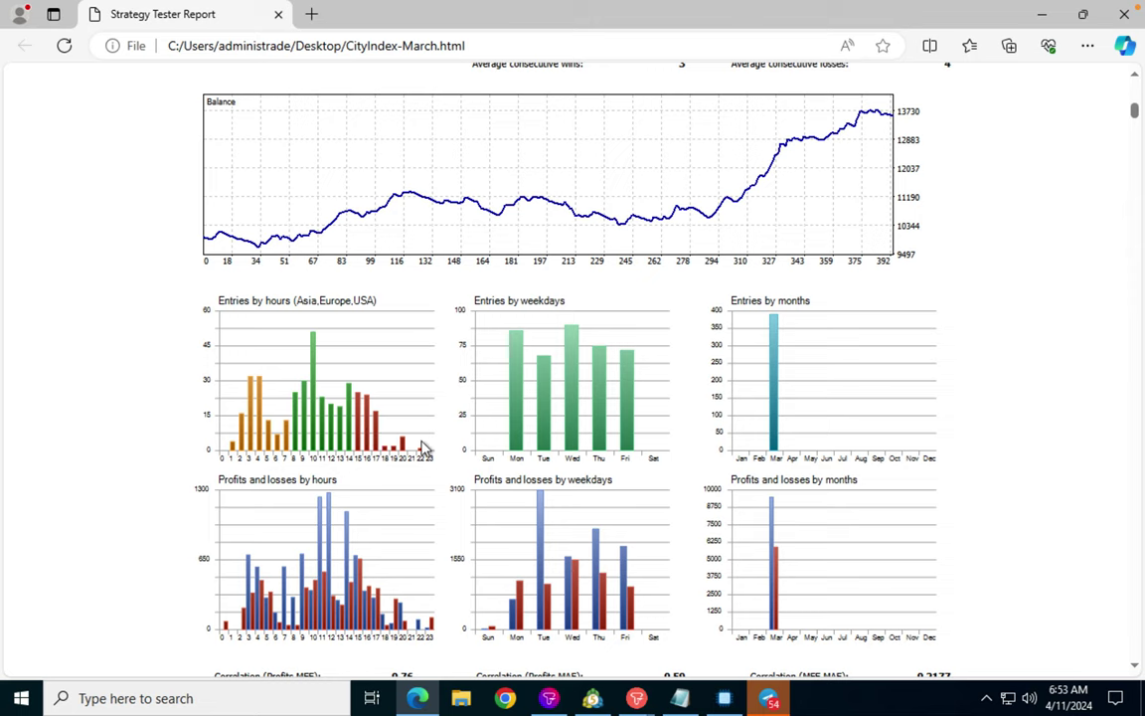
scroll(423, 449, down, 1)
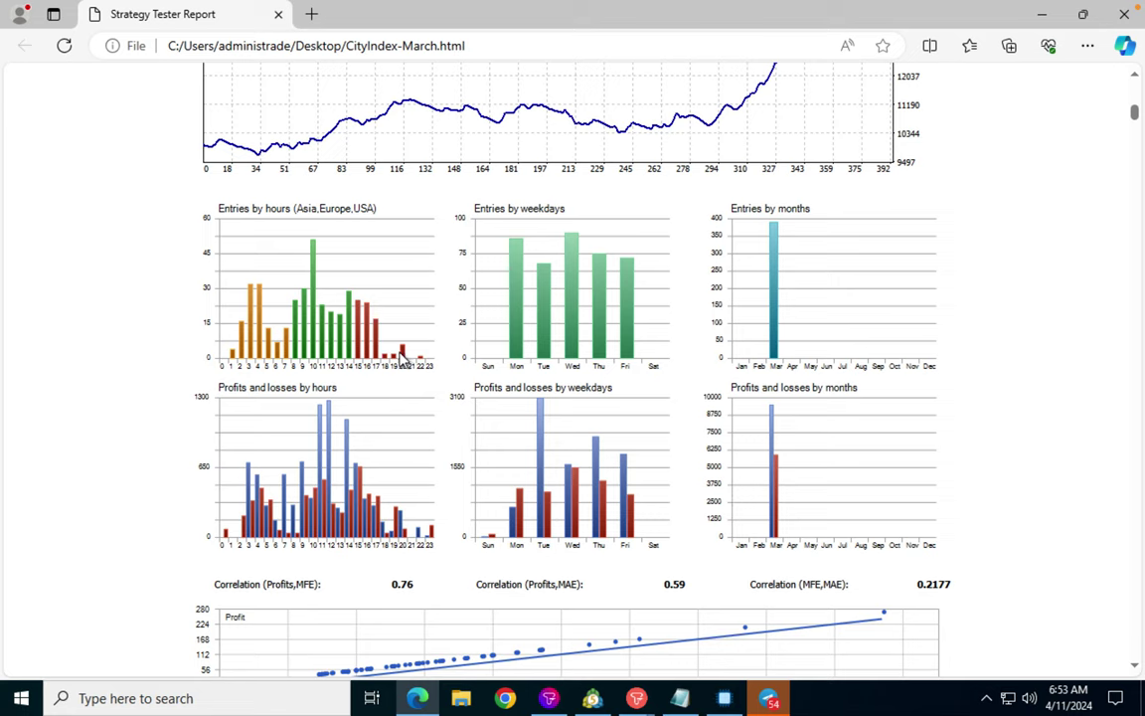
Step: Scroll past the MFE/MAE and holding-time charts to the Orders table's 2024.03.04 orders
scroll(457, 449, down, 1)
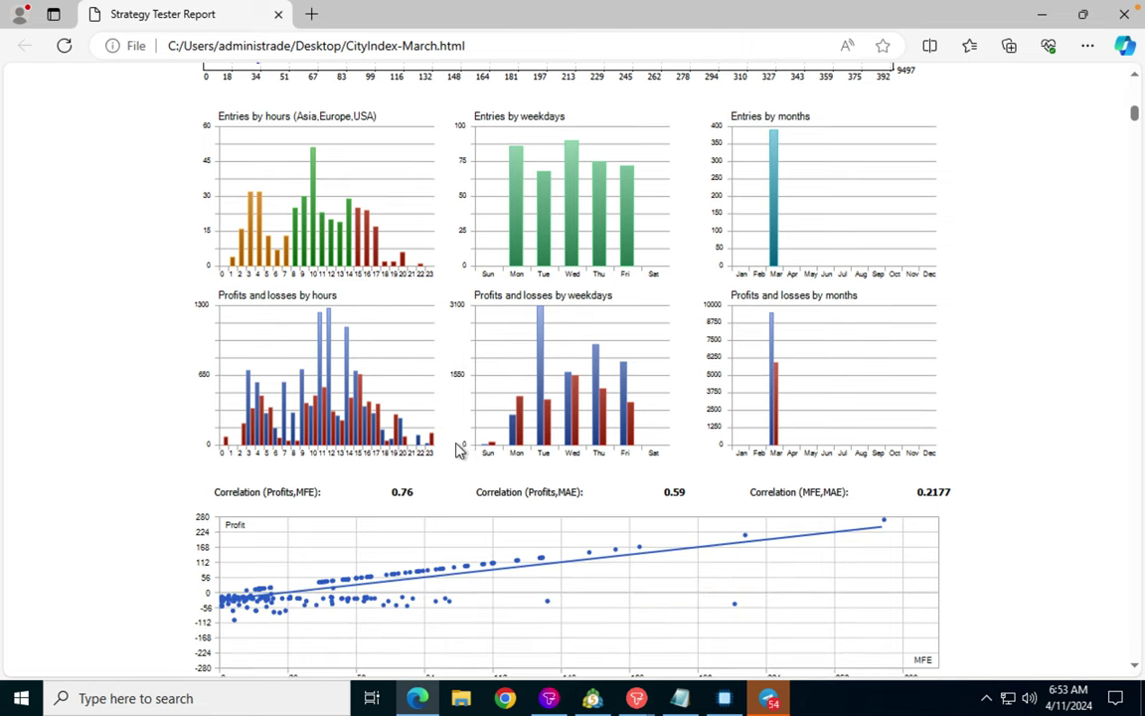
scroll(457, 450, down, 1)
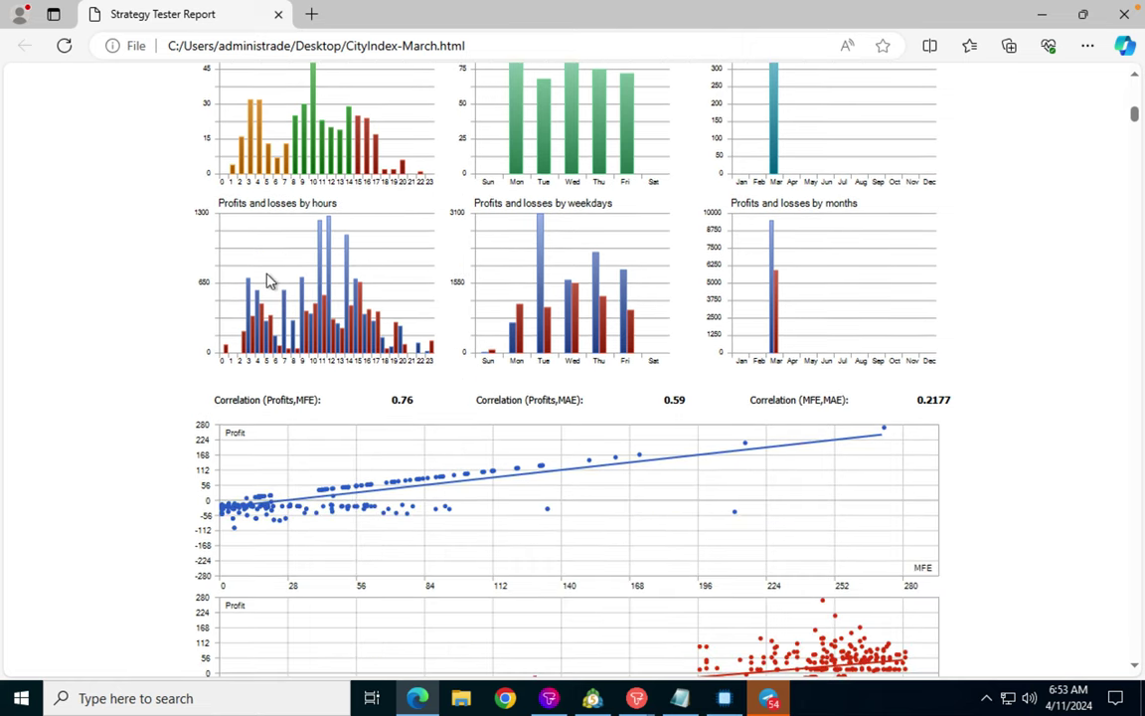
scroll(333, 328, down, 1)
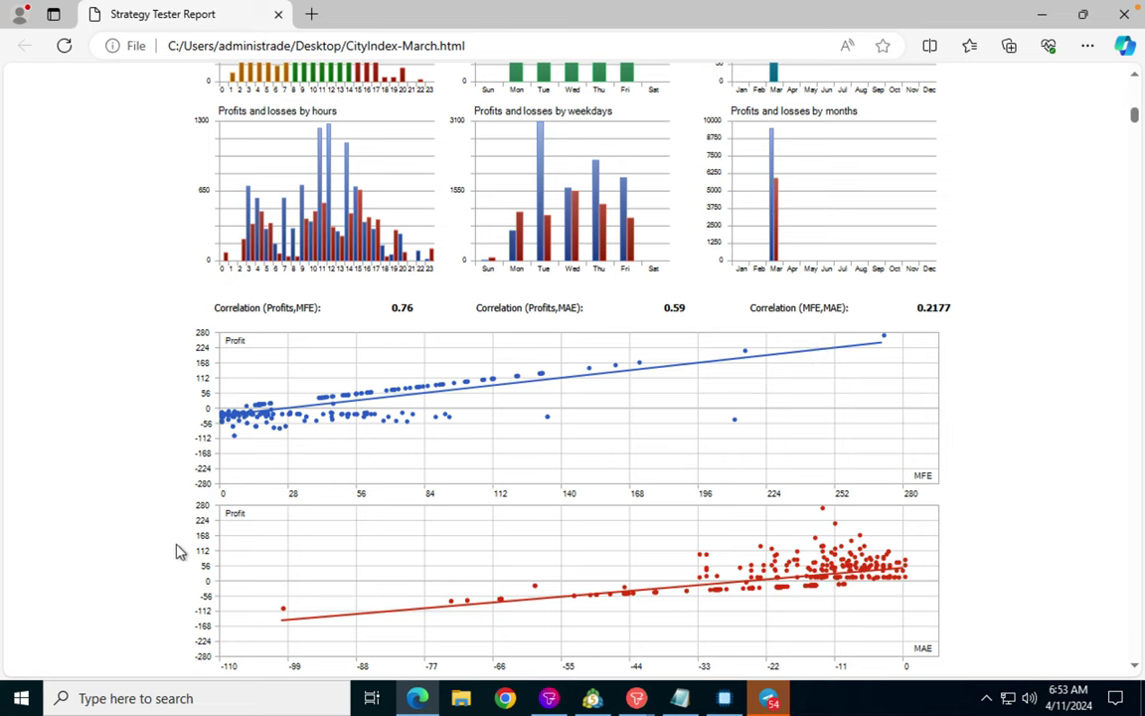
scroll(166, 551, down, 2)
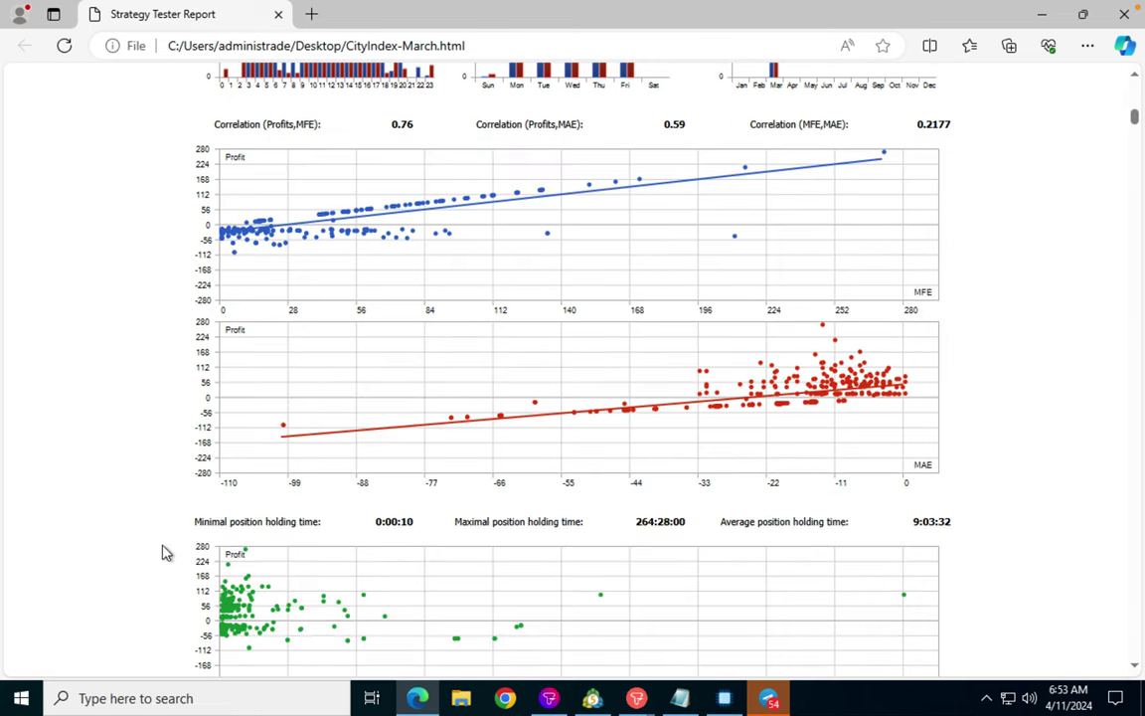
scroll(166, 551, down, 5)
scroll(166, 551, down, 2)
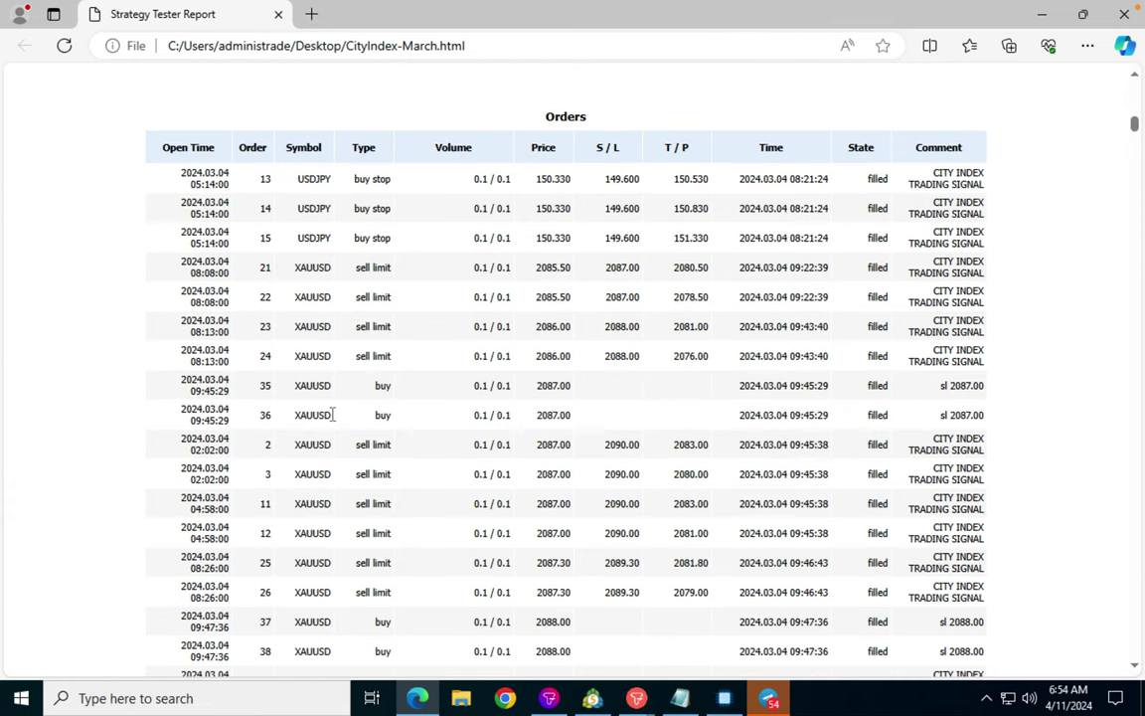
Step: Scroll through early-March XAUUSD, GBPJPY and USDJPY orders to March 6–7, then back up
scroll(333, 415, down, 8)
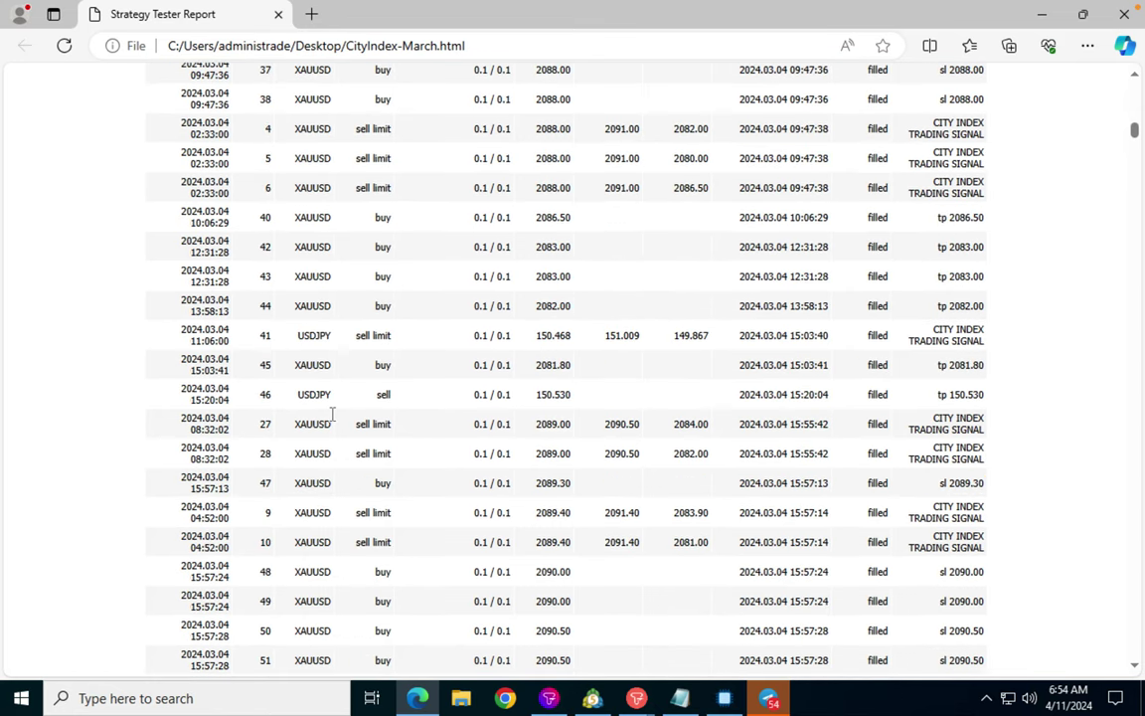
scroll(334, 421, down, 5)
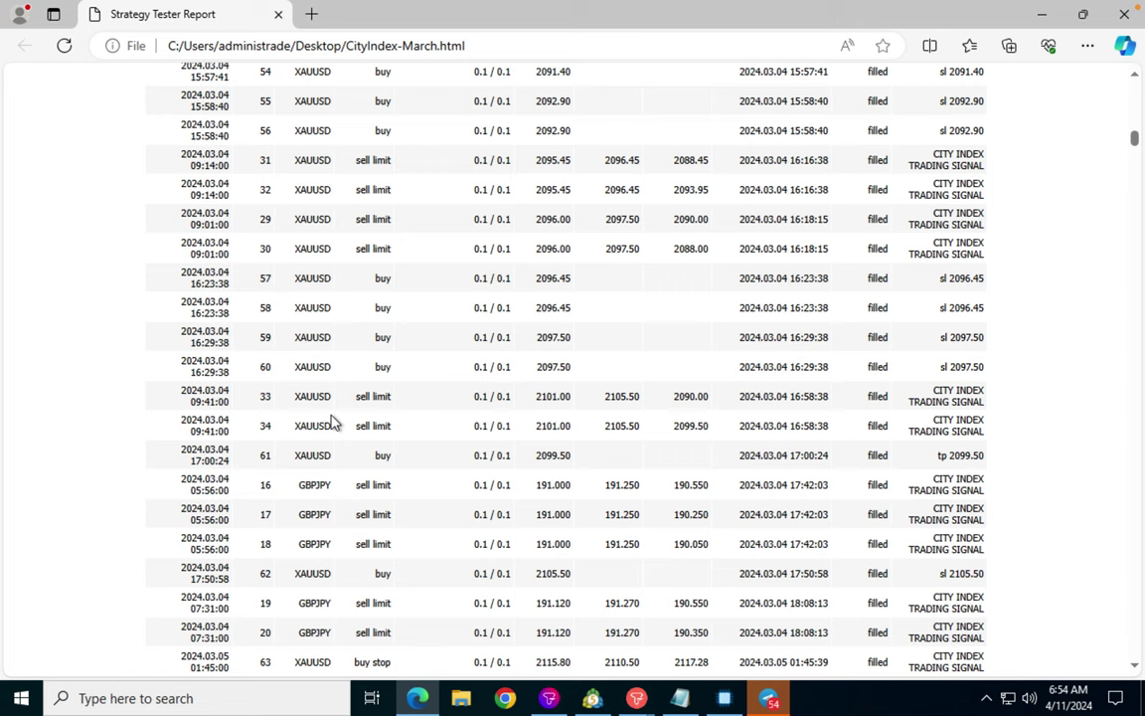
scroll(334, 424, down, 5)
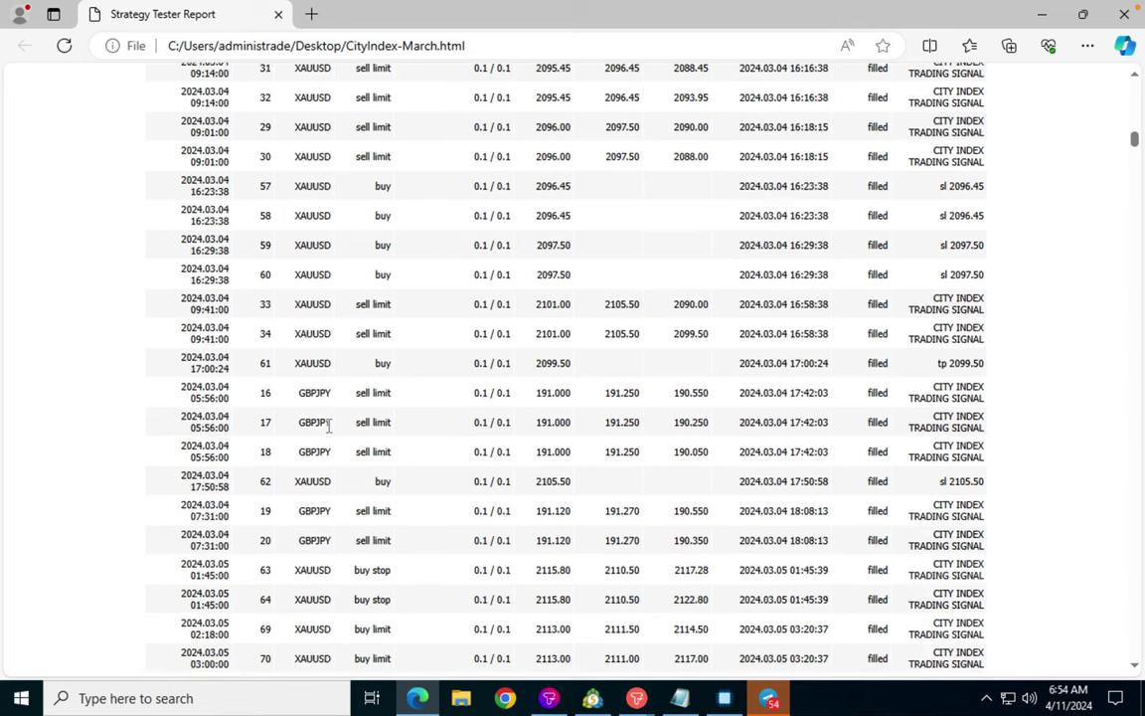
scroll(332, 429, down, 5)
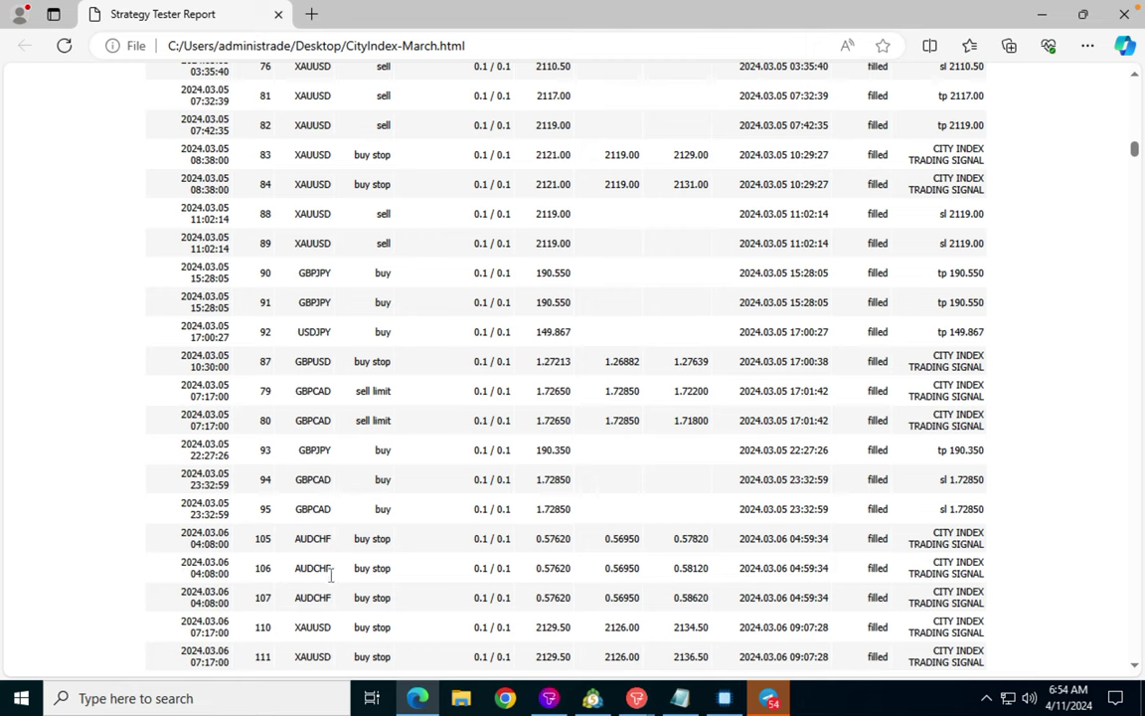
scroll(333, 584, down, 1)
scroll(333, 584, down, 4)
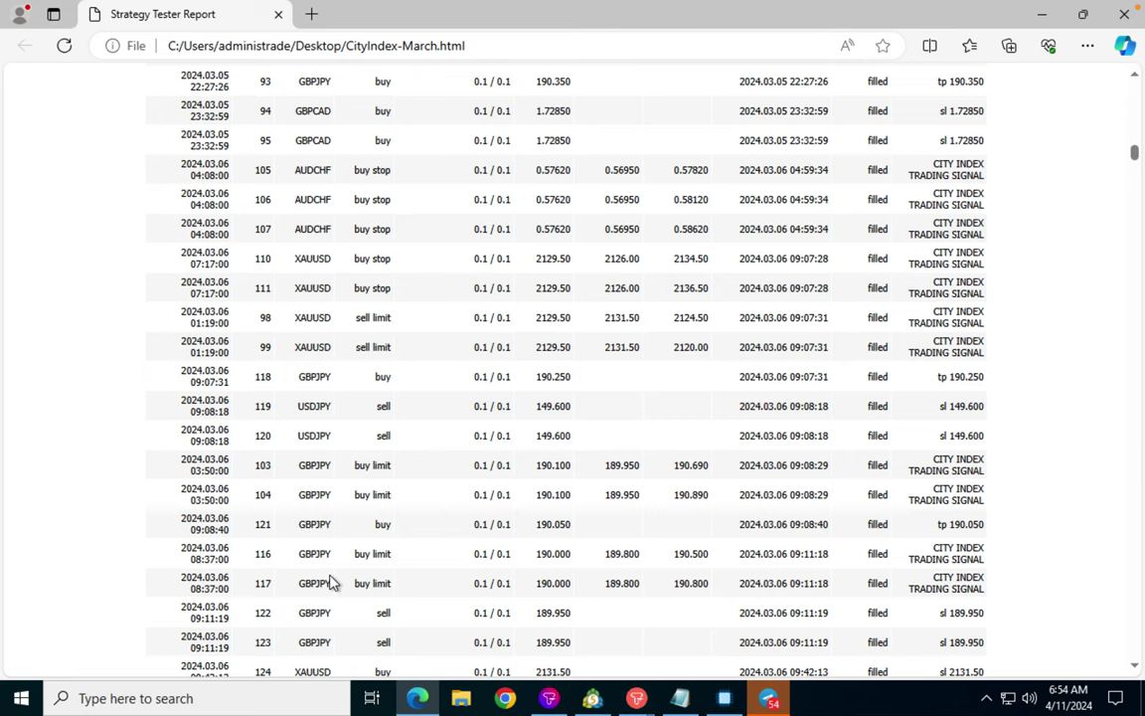
scroll(331, 578, down, 7)
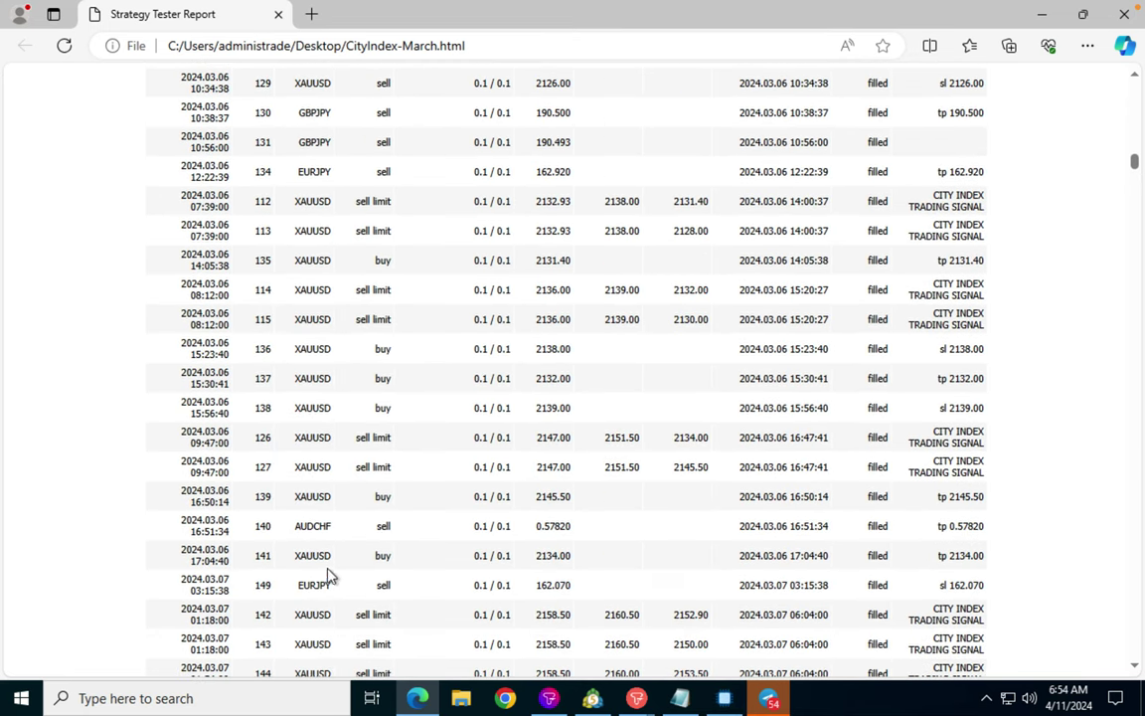
scroll(332, 579, up, 12)
scroll(333, 573, up, 20)
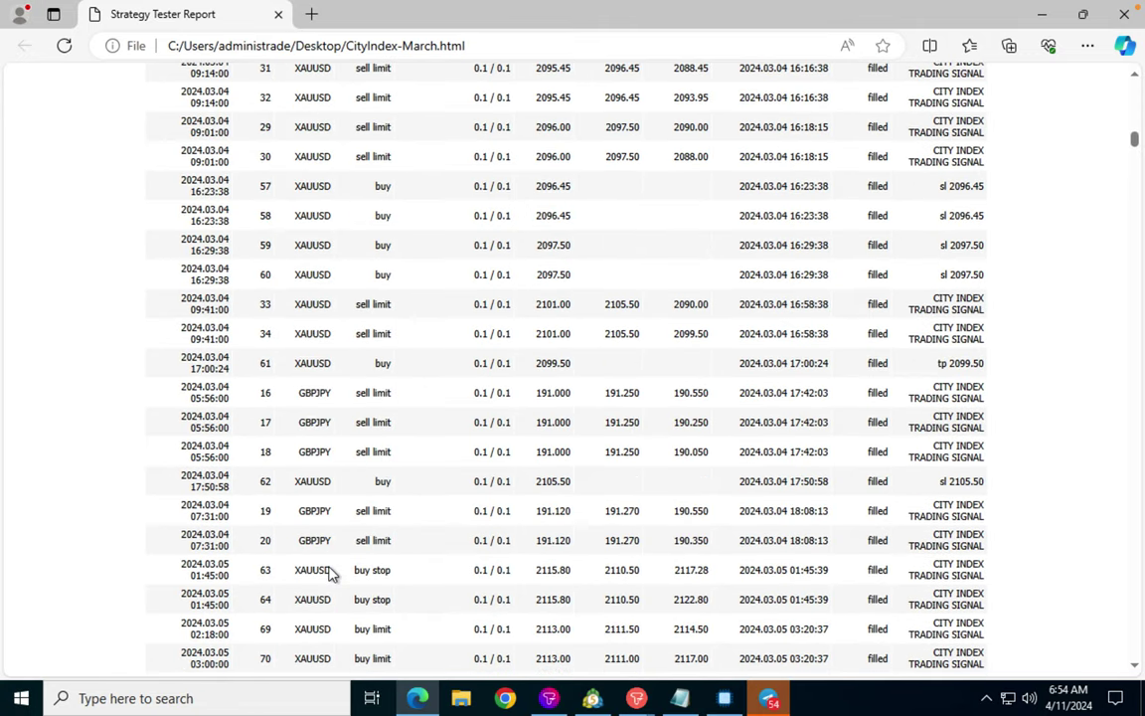
Step: Scroll back up to the Results statistics showing 95% history quality and 3 574.90 net profit
scroll(333, 573, up, 20)
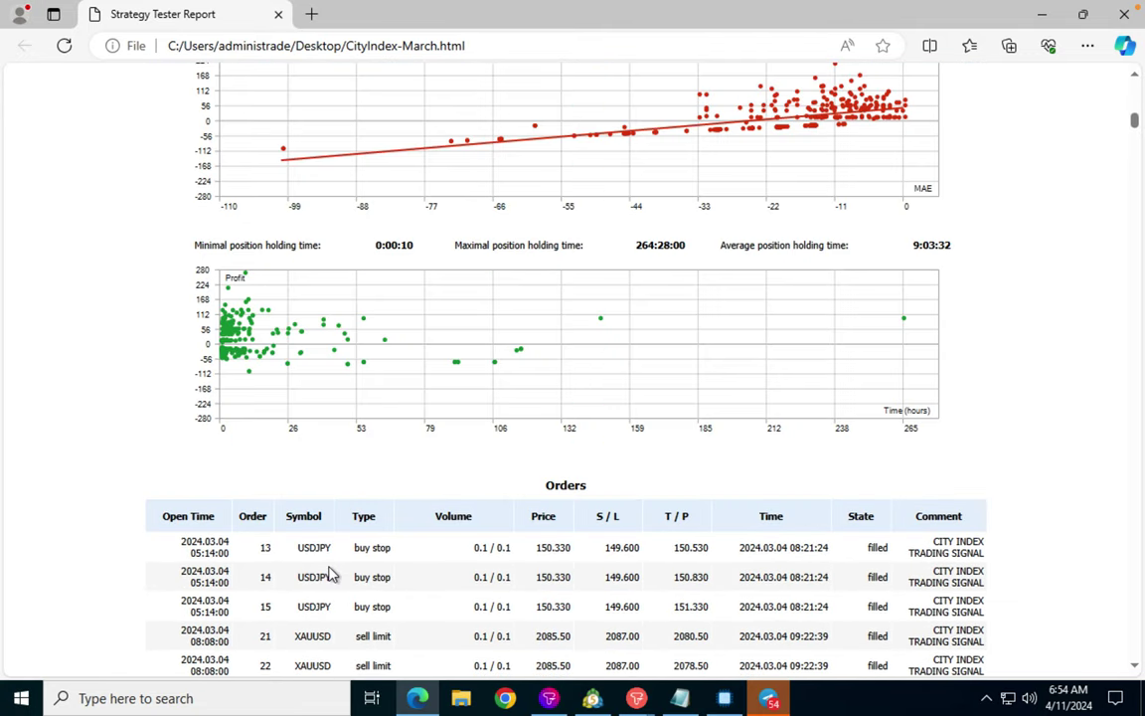
scroll(333, 574, up, 10)
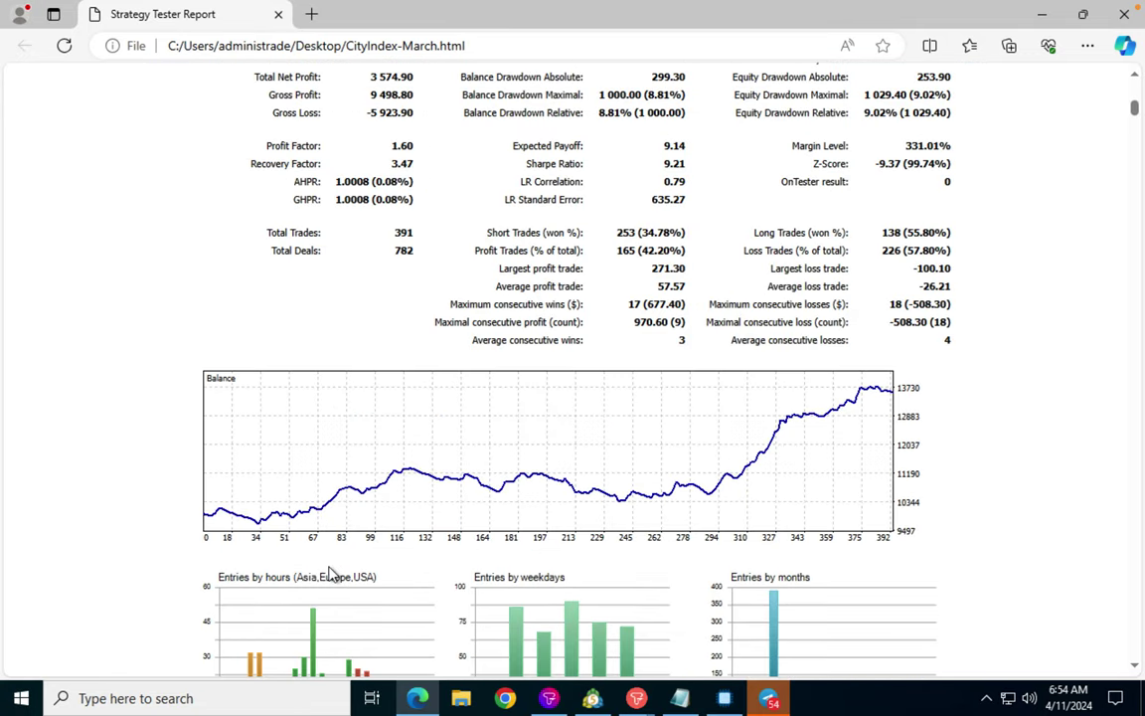
scroll(333, 574, up, 3)
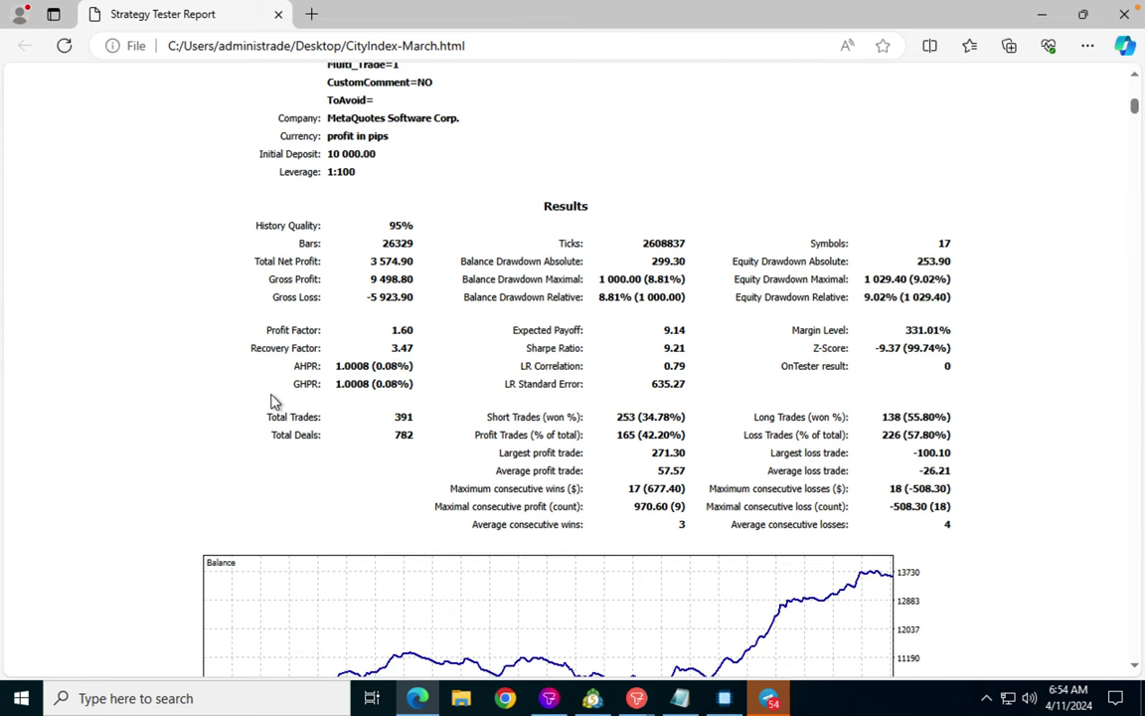
scroll(272, 397, up, 3)
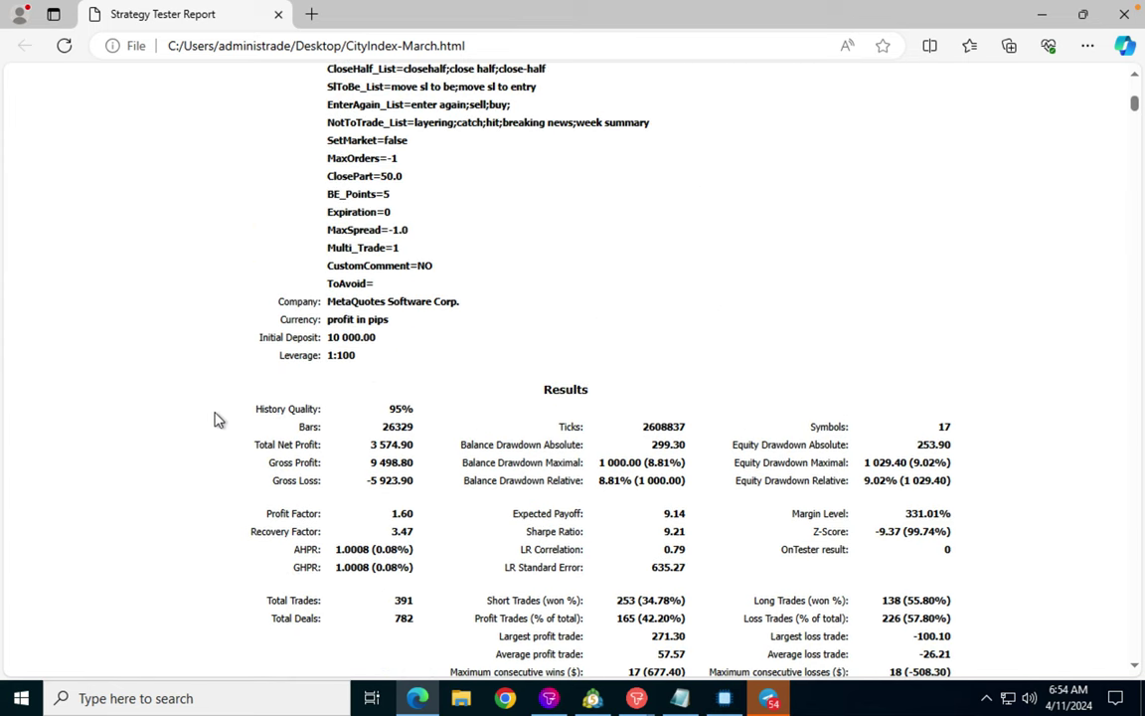